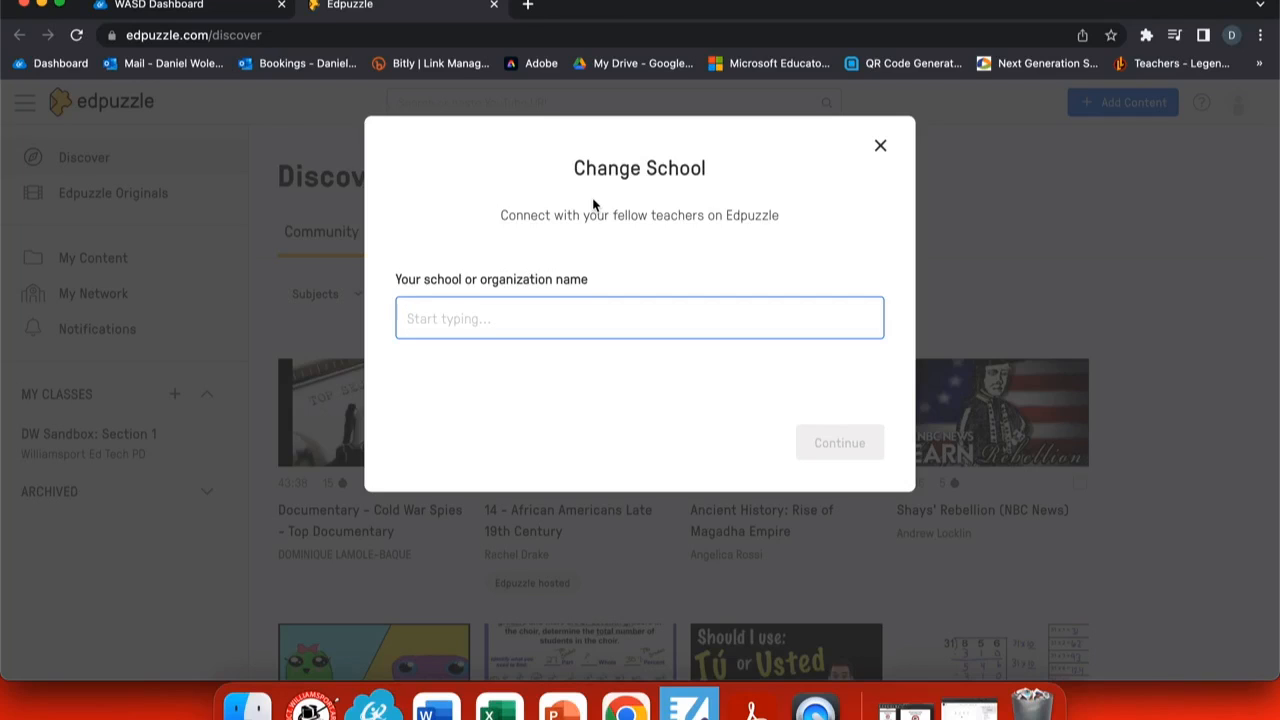
Change the school to Williamsport Area Middle School and continue to the grade and subject choices.
{"action": "type", "text": "Williamsport"}
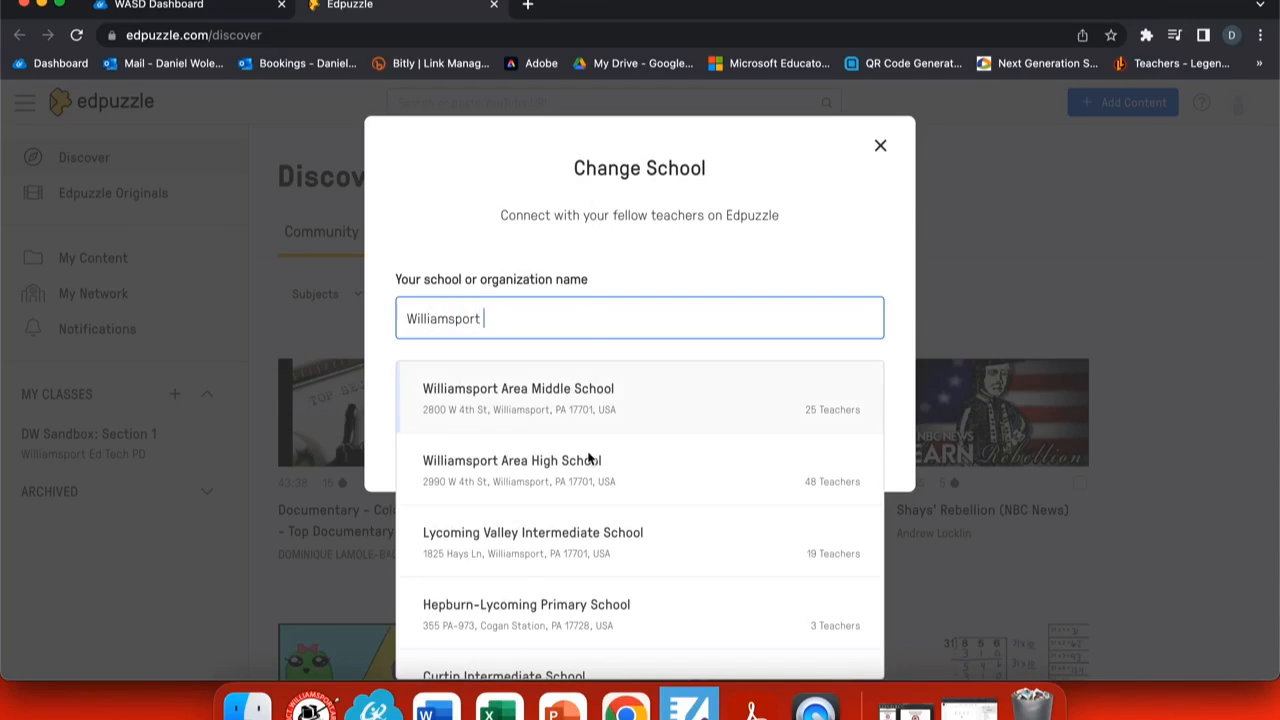
{"action": "left_click", "coordinate": [583, 405]}
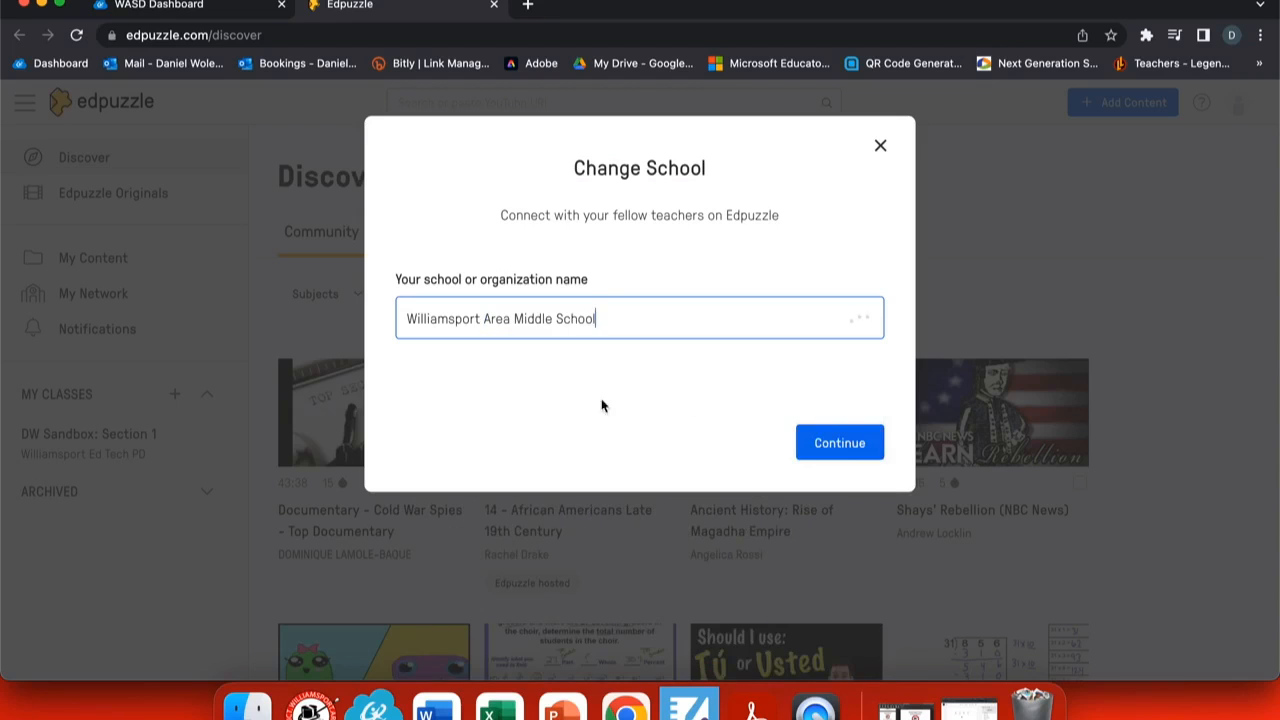
{"action": "left_click", "coordinate": [846, 451]}
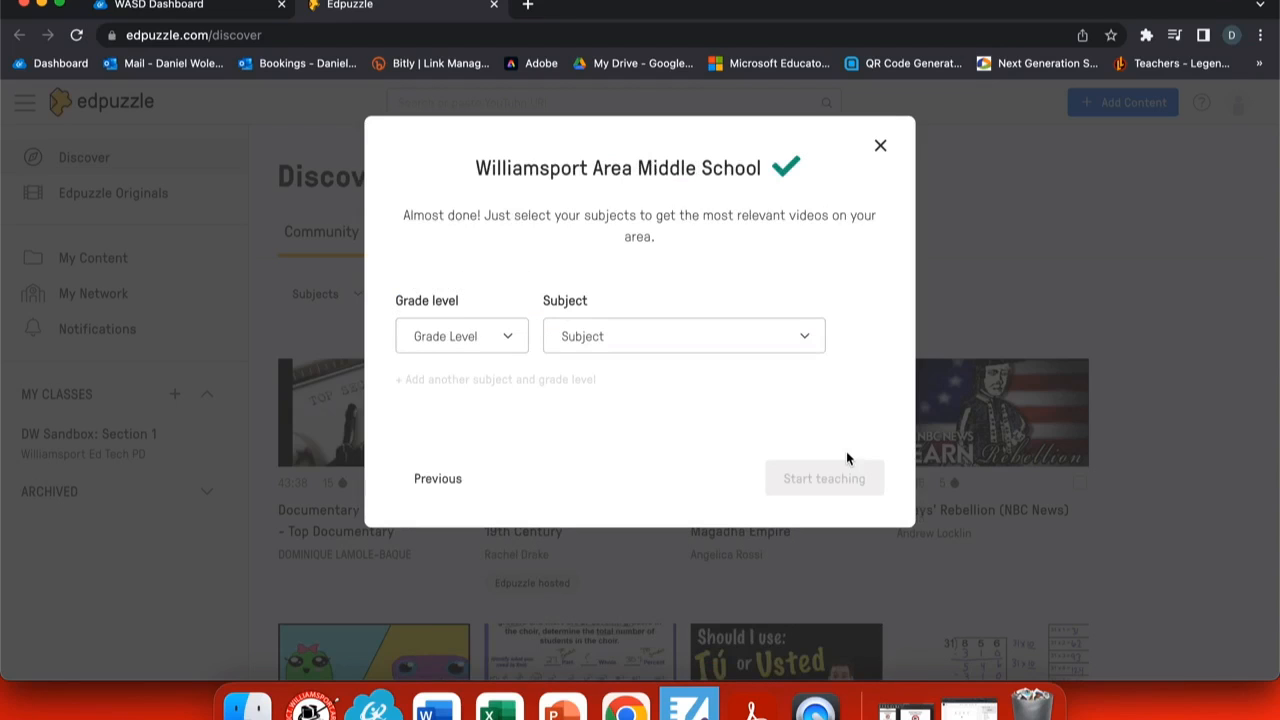
Set the grade level to 7th grade and the subject to Computer Science, and complete the school setup.
{"action": "left_click", "coordinate": [502, 339]}
{"action": "scroll", "coordinate": [517, 584], "scroll_direction": "down", "scroll_amount": 1}
{"action": "scroll", "coordinate": [517, 582], "scroll_direction": "down", "scroll_amount": 3}
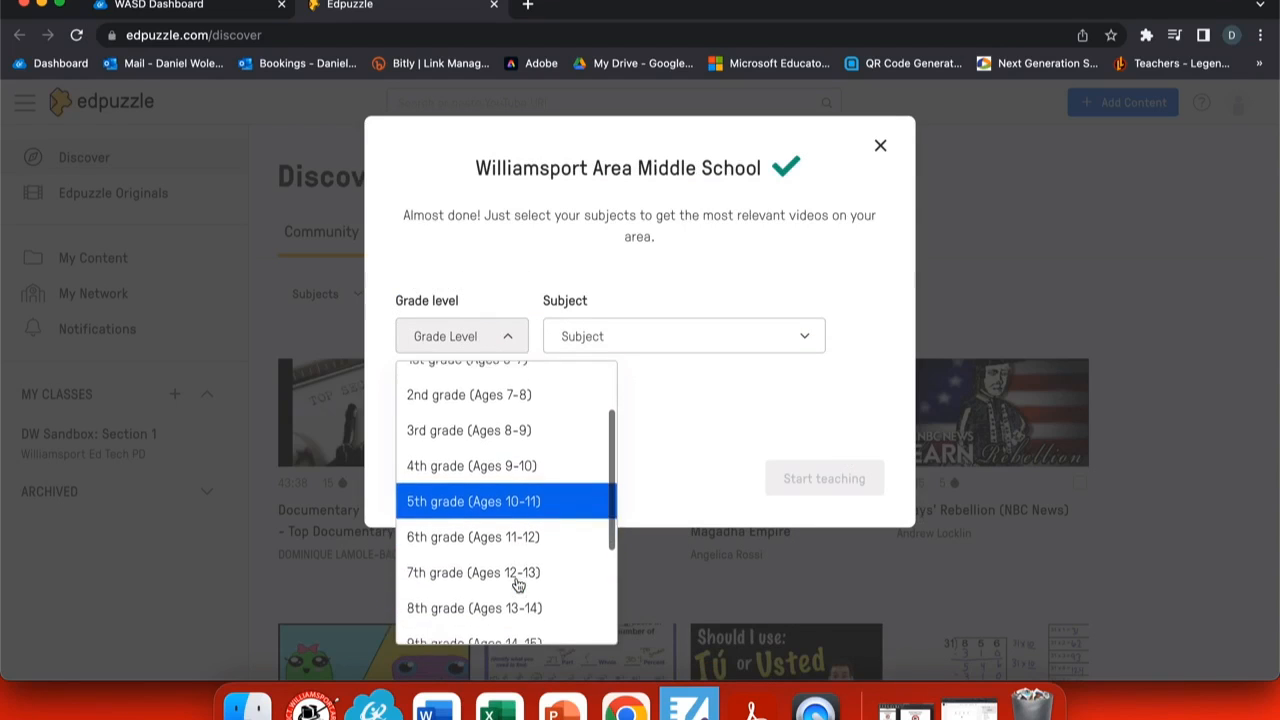
{"action": "left_click", "coordinate": [516, 562]}
{"action": "left_click", "coordinate": [642, 347]}
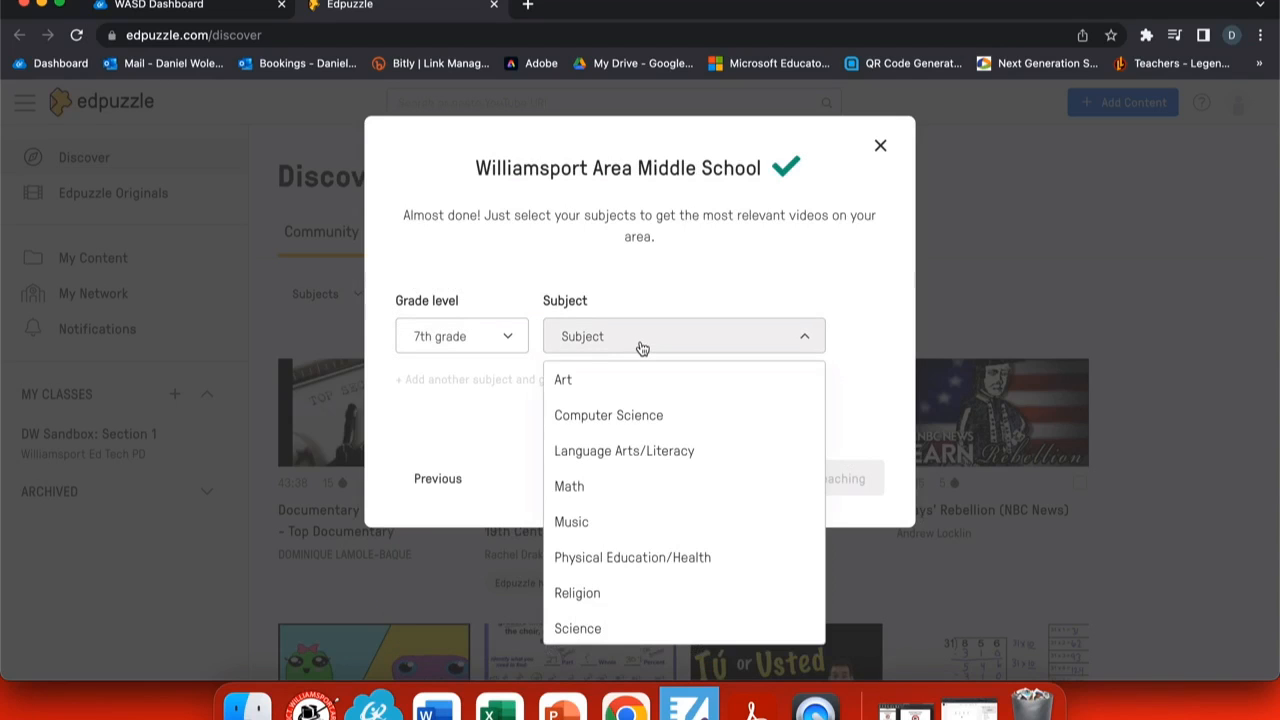
{"action": "left_click", "coordinate": [628, 423]}
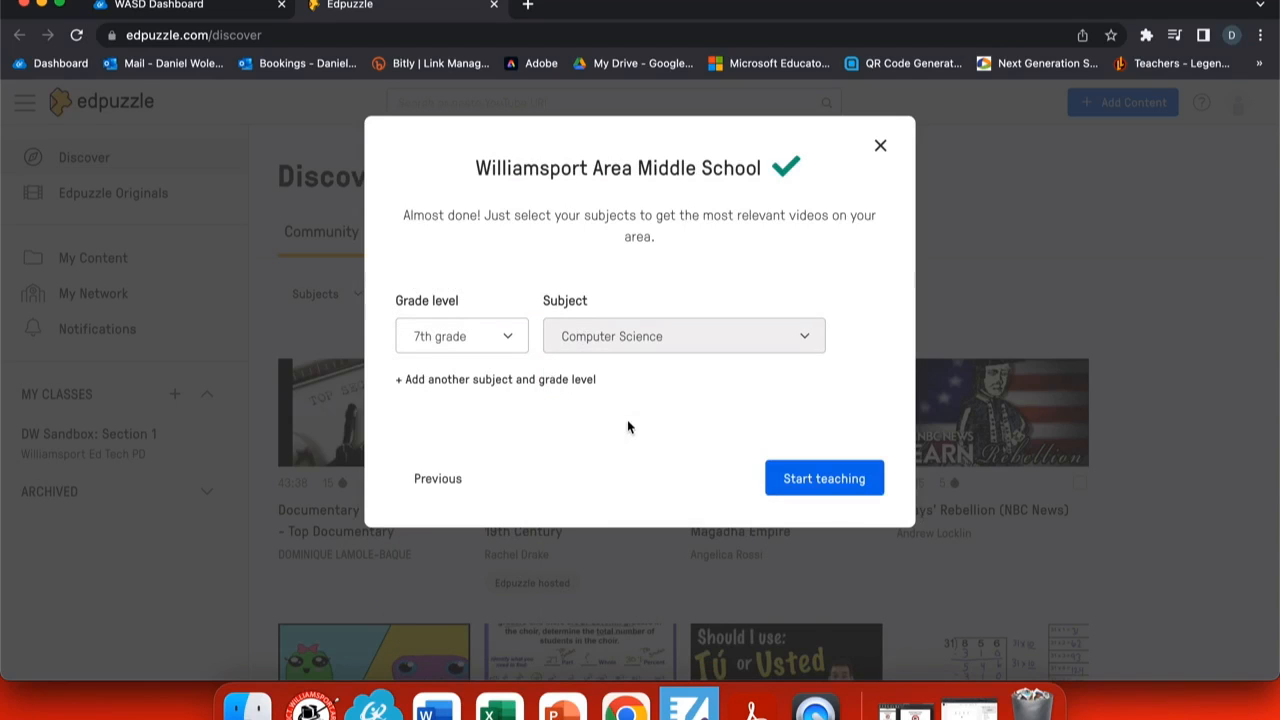
{"action": "left_click", "coordinate": [826, 472]}
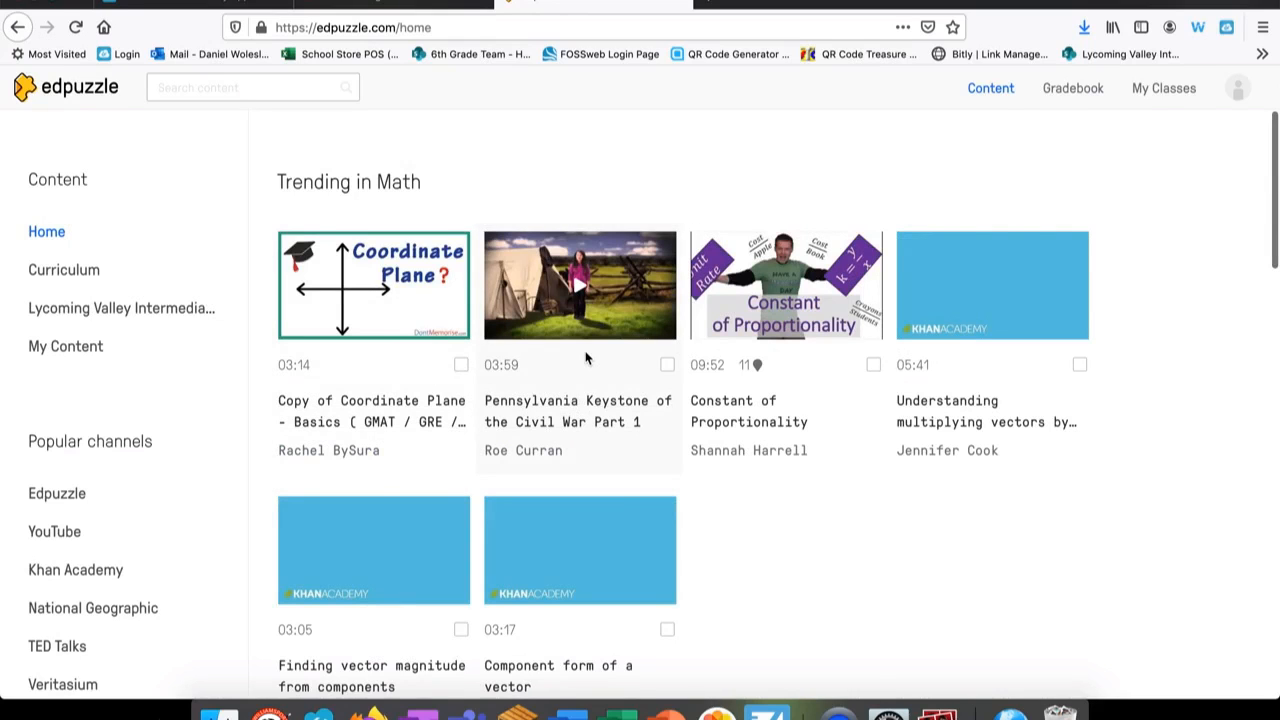
Search the content library for "negative numbers".
{"action": "left_click", "coordinate": [222, 87]}
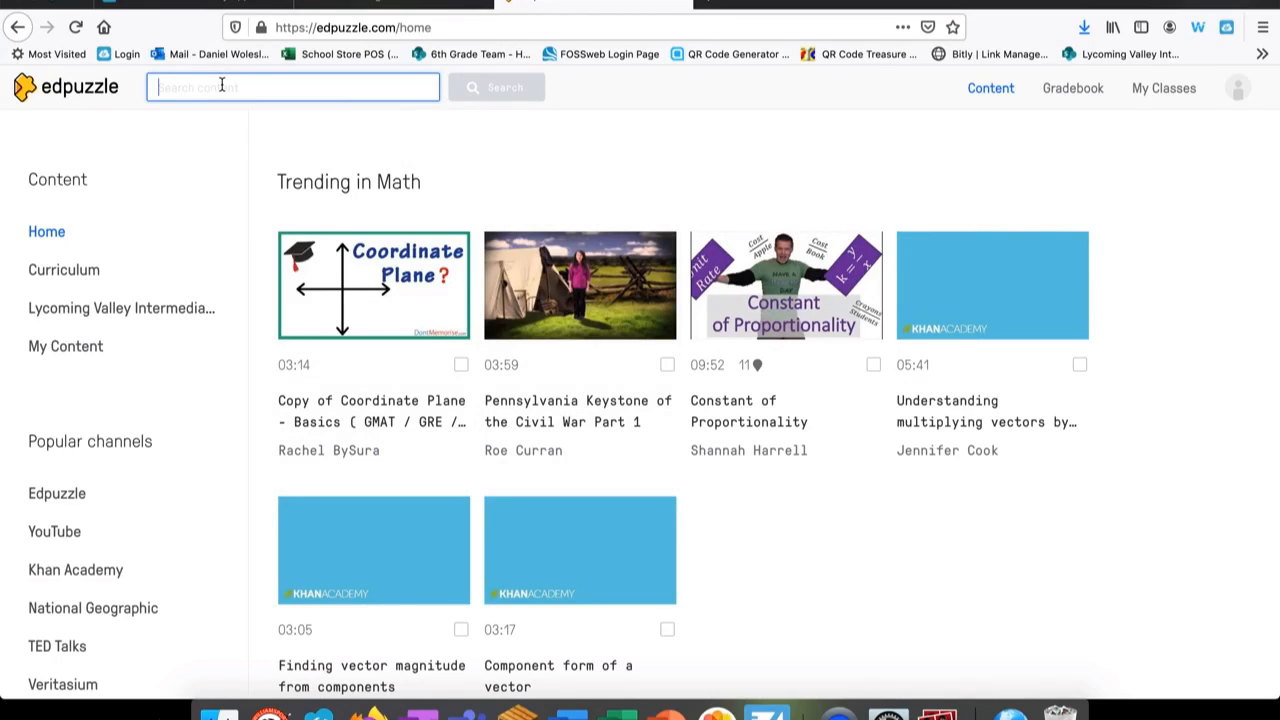
{"action": "type", "text": "negati"}
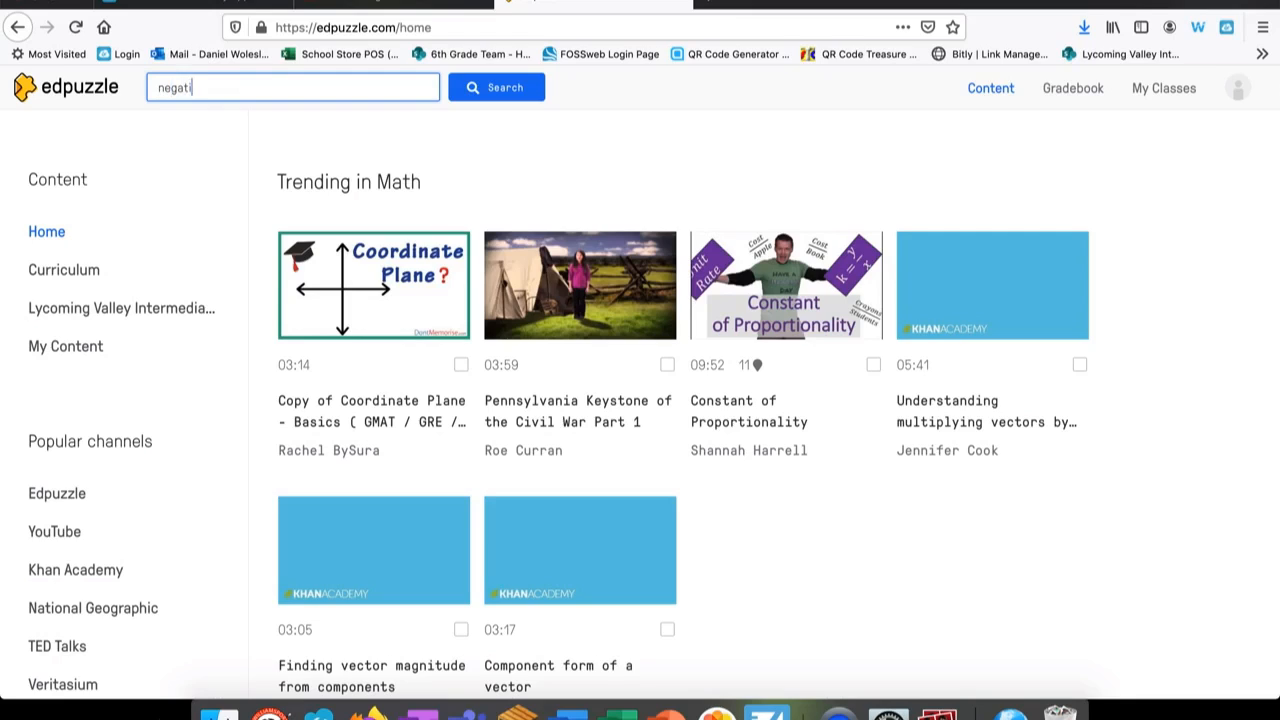
{"action": "type", "text": "bve ve numbers"}
{"action": "key", "text": "Return"}
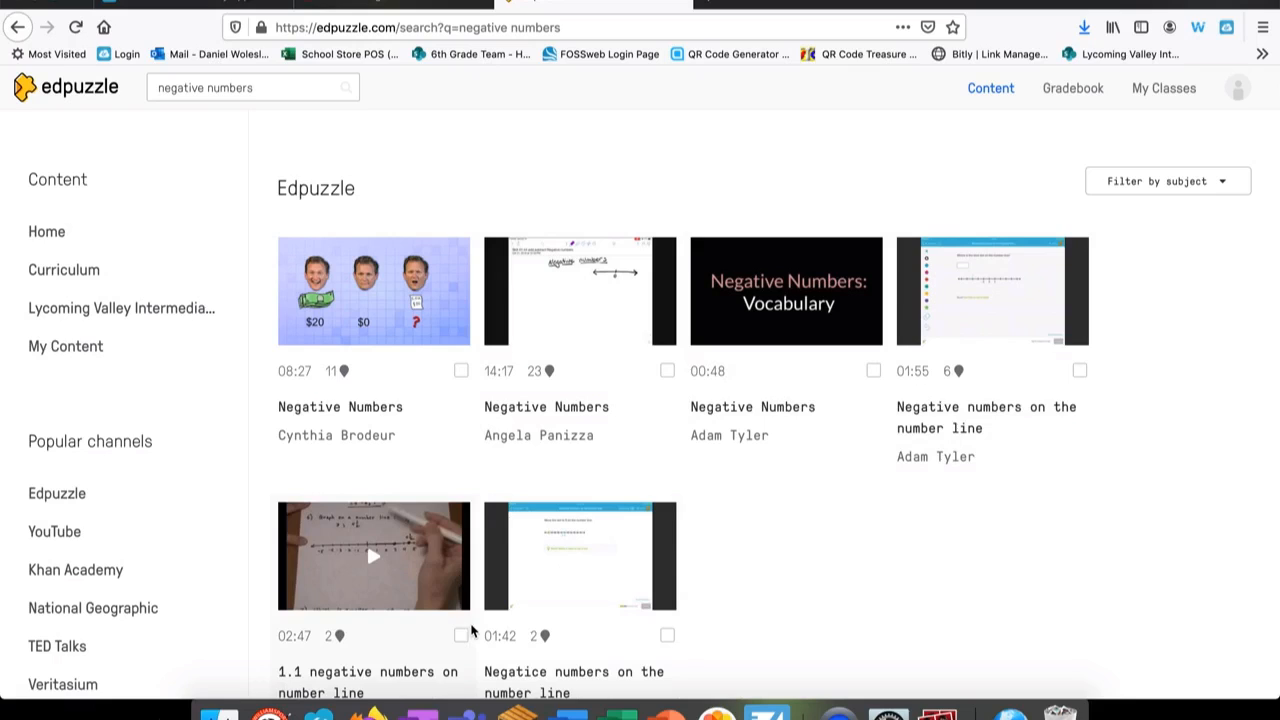
Look through the content home, Gradebook and My Classes pages, including the trending videos on the home page.
{"action": "left_click", "coordinate": [45, 240]}
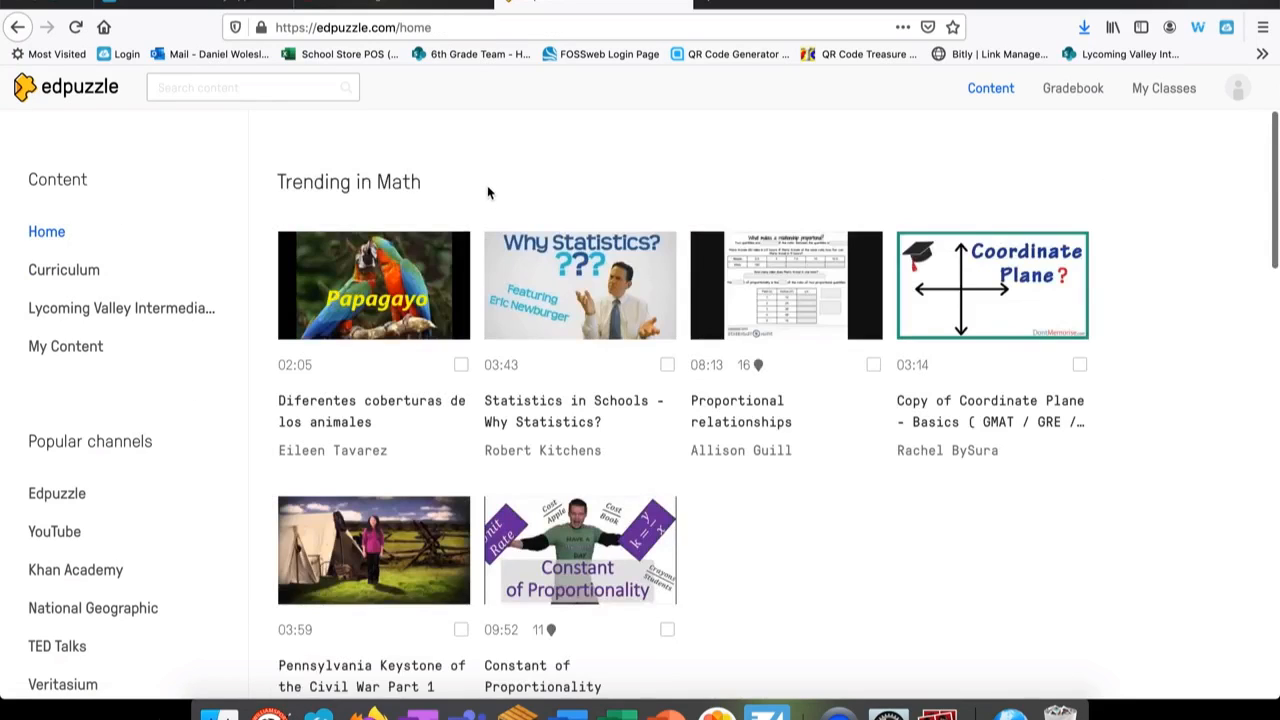
{"action": "left_click", "coordinate": [1073, 89]}
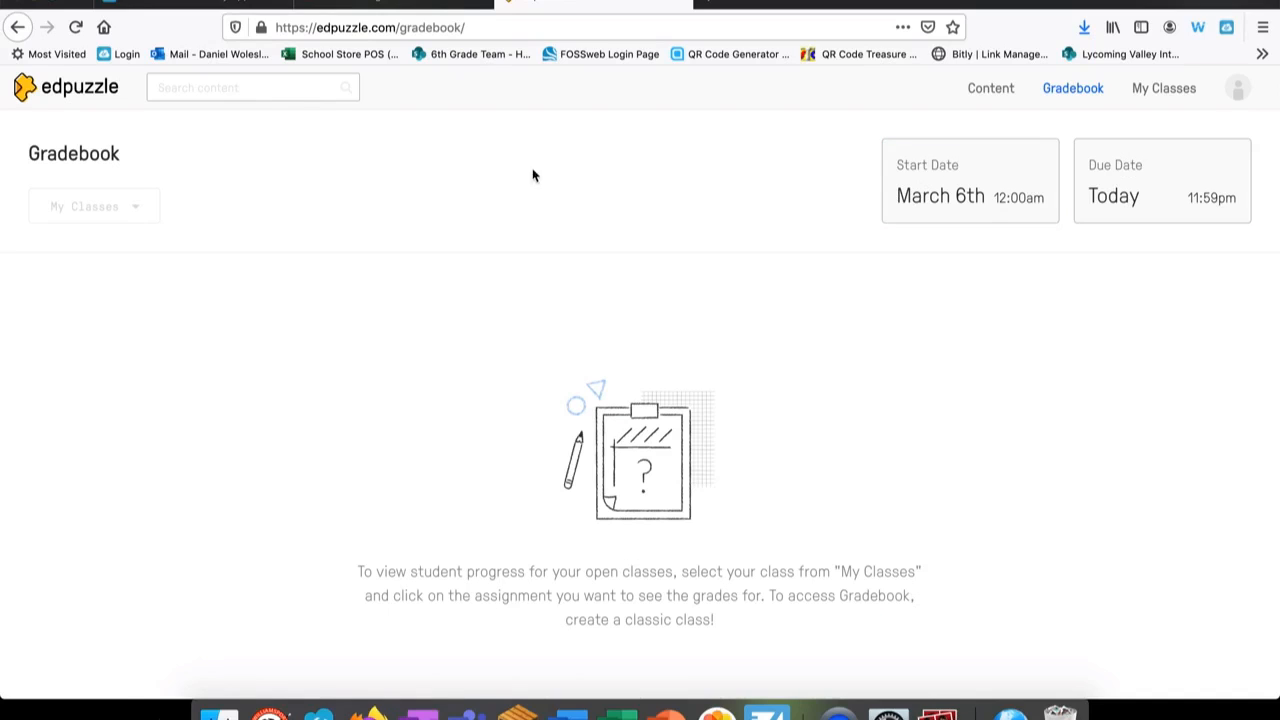
{"action": "left_click", "coordinate": [1160, 92]}
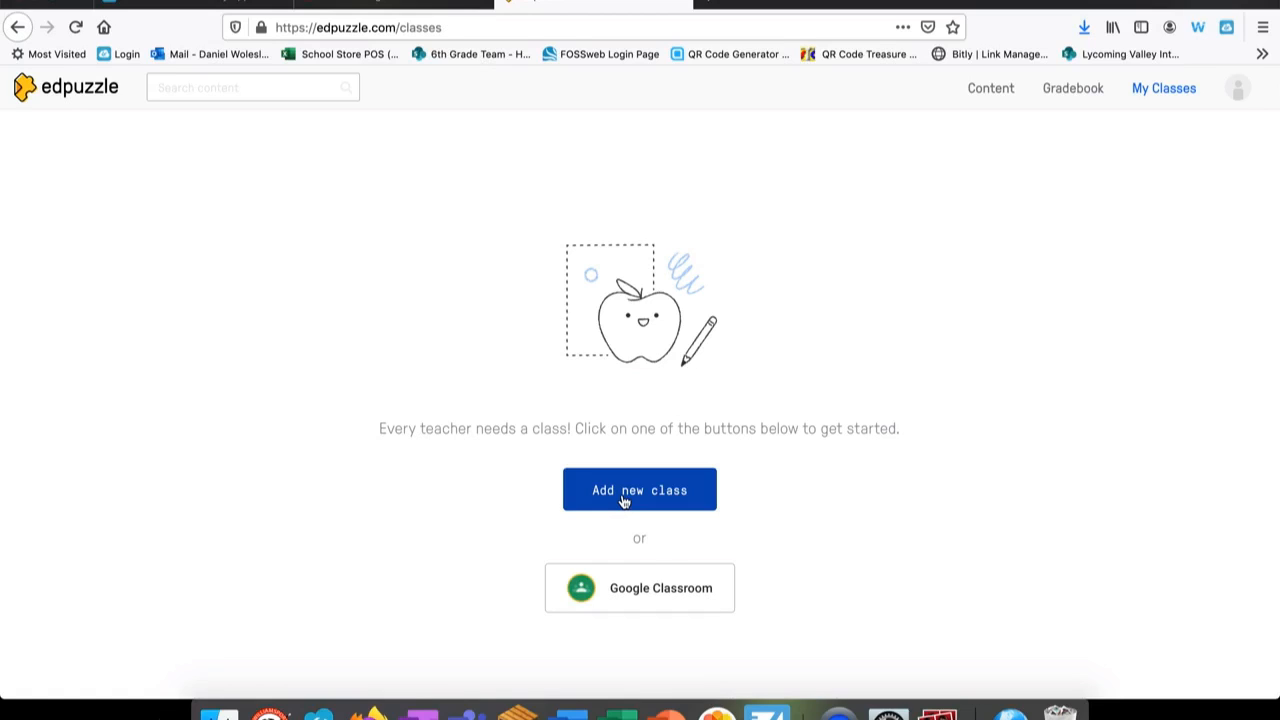
{"action": "left_click", "coordinate": [976, 89]}
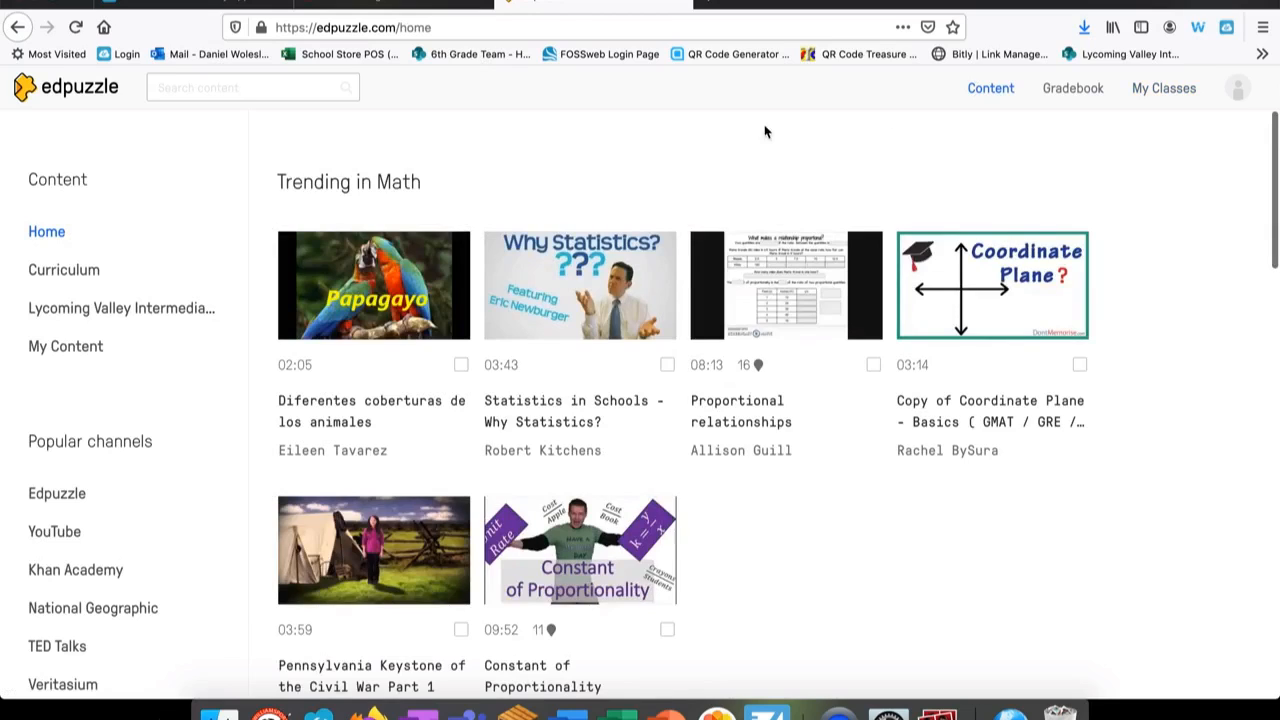
{"action": "scroll", "coordinate": [838, 198], "scroll_direction": "down", "scroll_amount": 3}
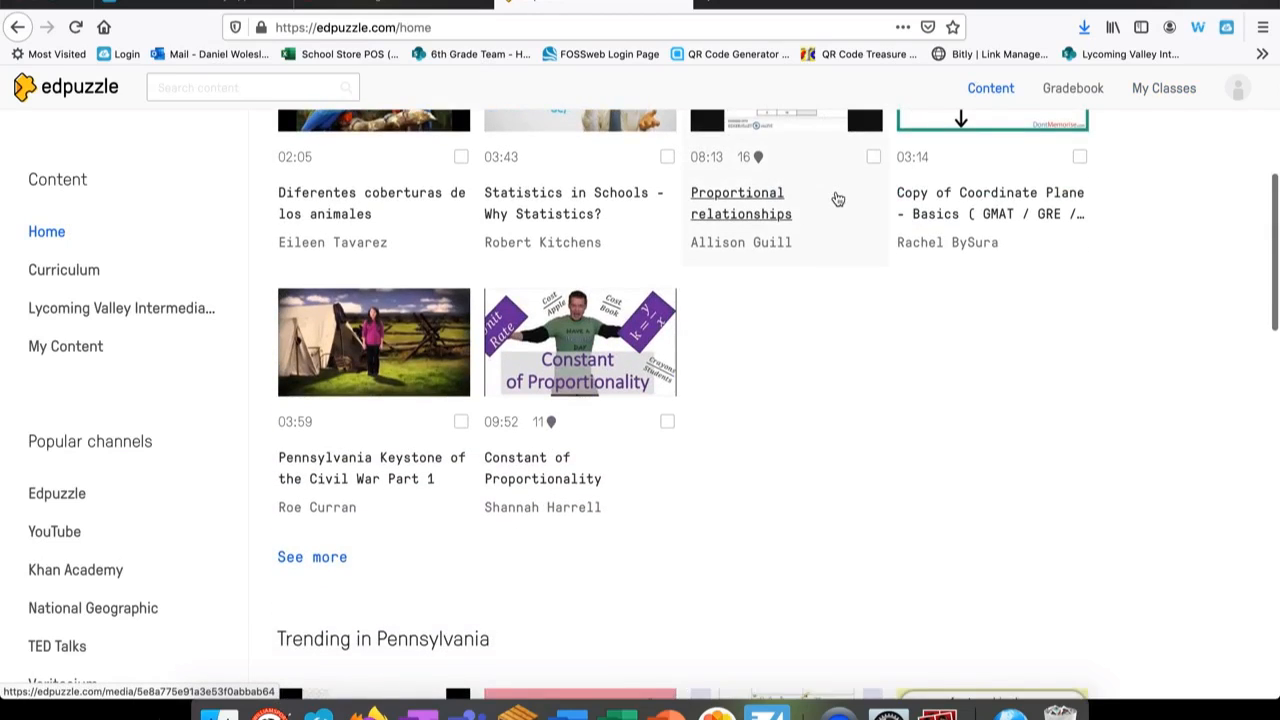
{"action": "scroll", "coordinate": [838, 198], "scroll_direction": "down", "scroll_amount": 3}
{"action": "scroll", "coordinate": [838, 198], "scroll_direction": "up", "scroll_amount": 6}
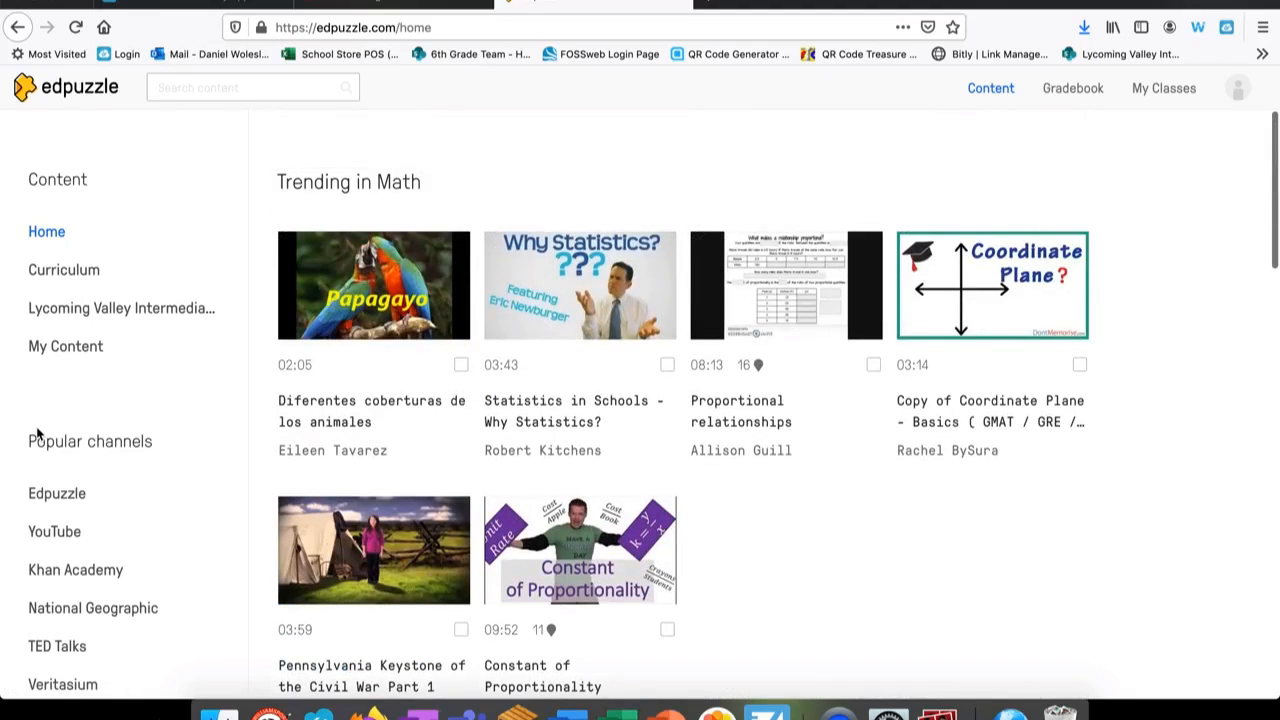
Upload the video file IntroductiontoTeams.mov from the Training Videos folder to My Content.
{"action": "left_click", "coordinate": [57, 346]}
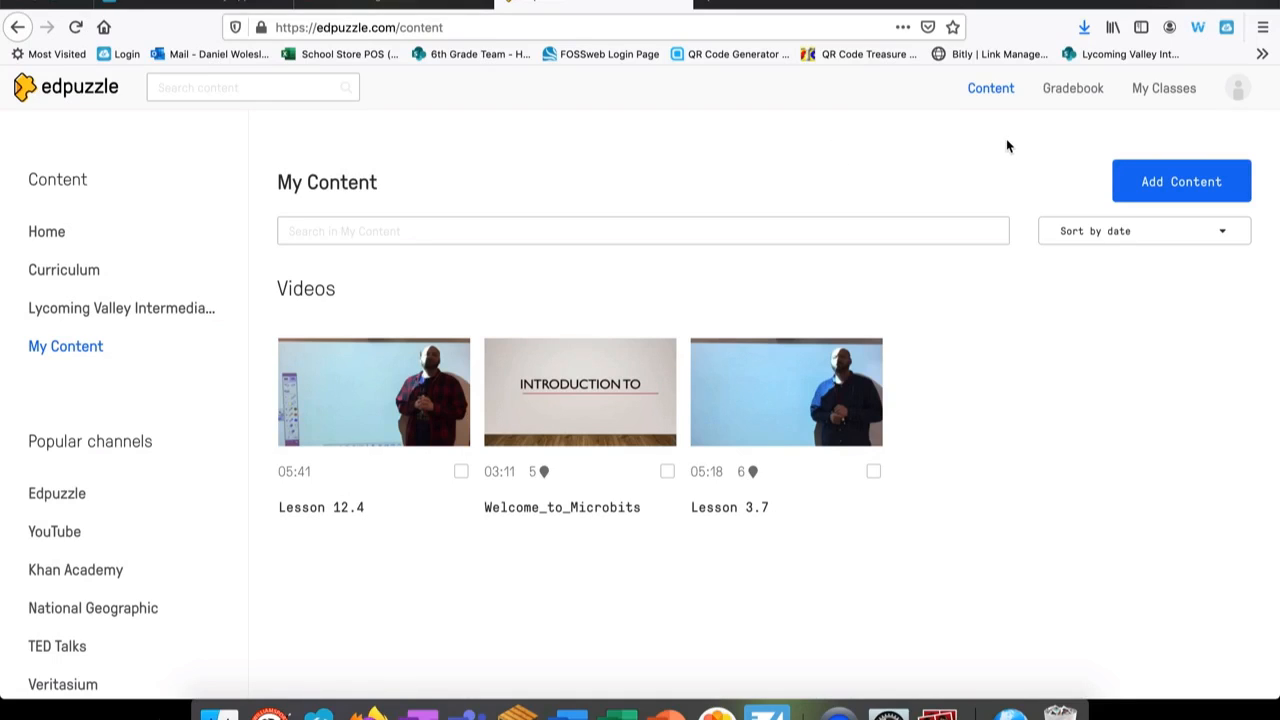
{"action": "left_click", "coordinate": [1173, 194]}
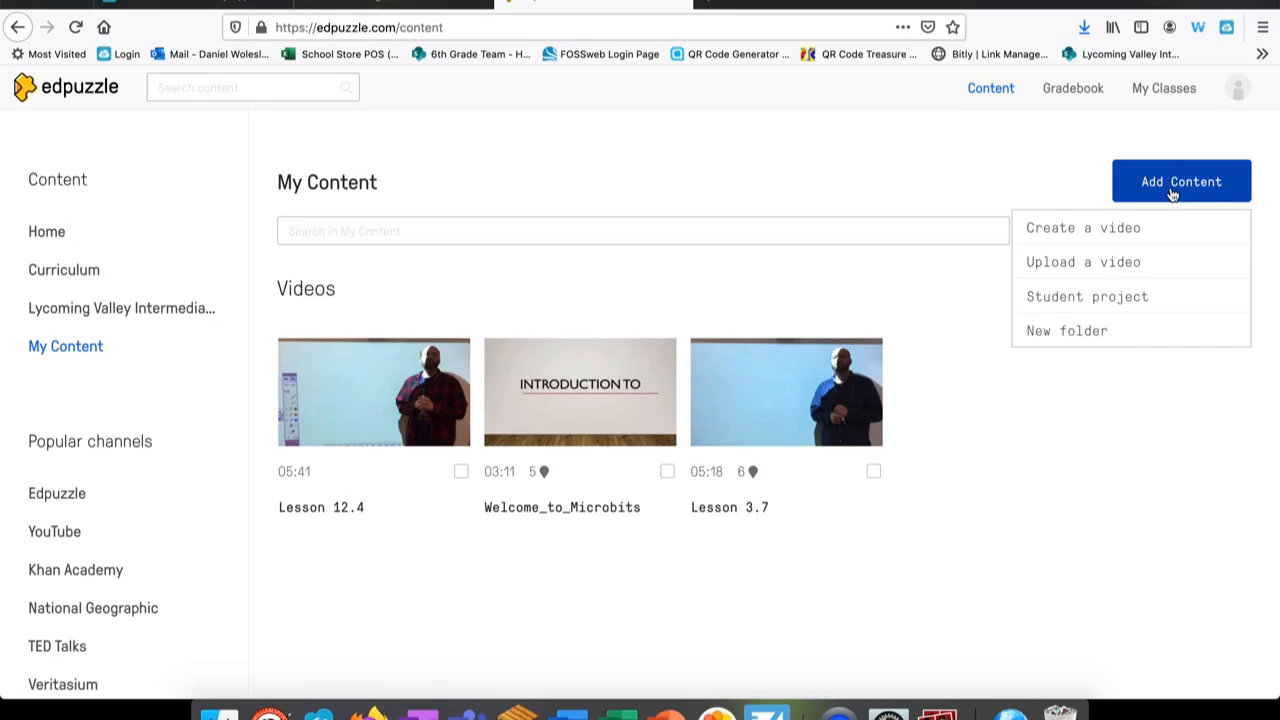
{"action": "left_click", "coordinate": [1087, 264]}
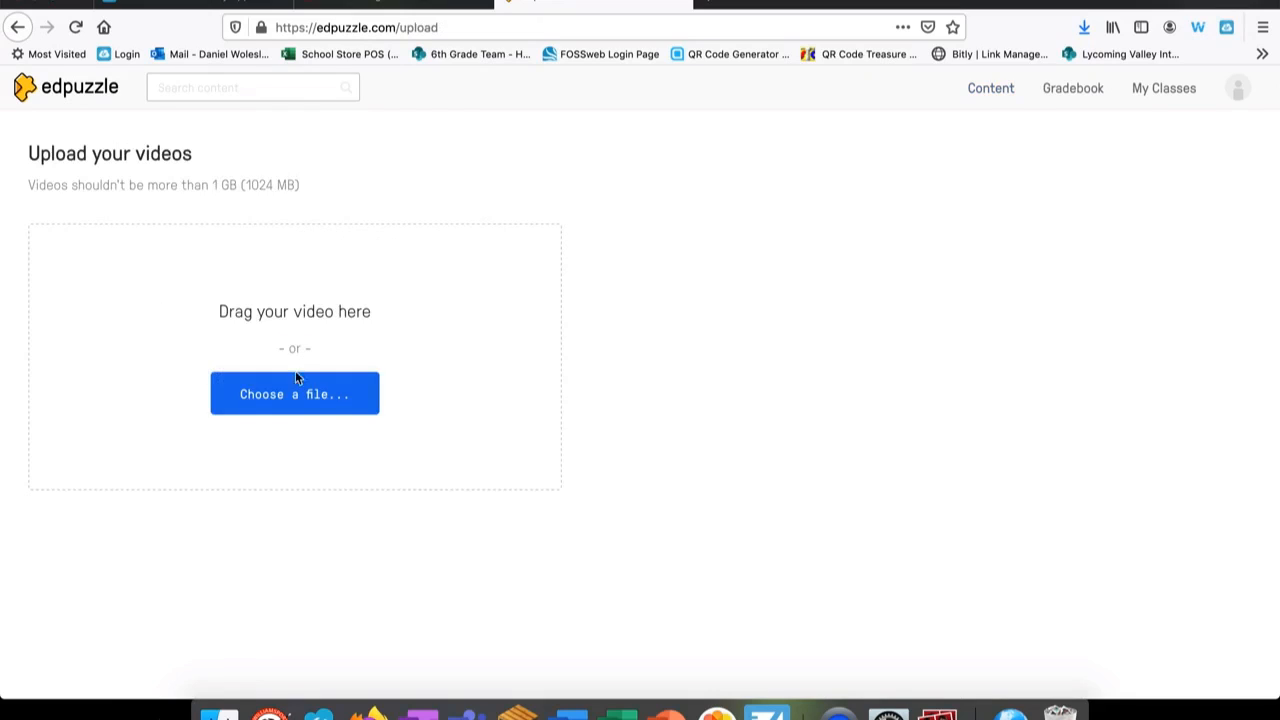
{"action": "left_click", "coordinate": [286, 396]}
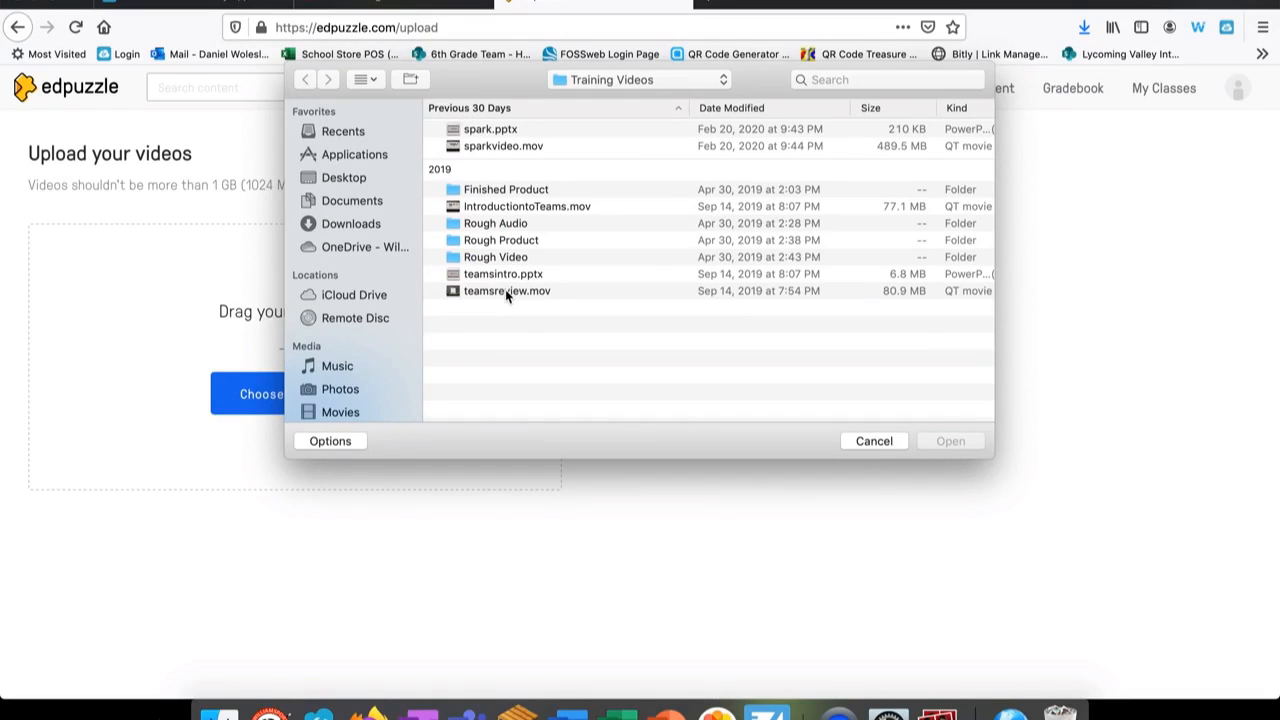
{"action": "double_click", "coordinate": [511, 207]}
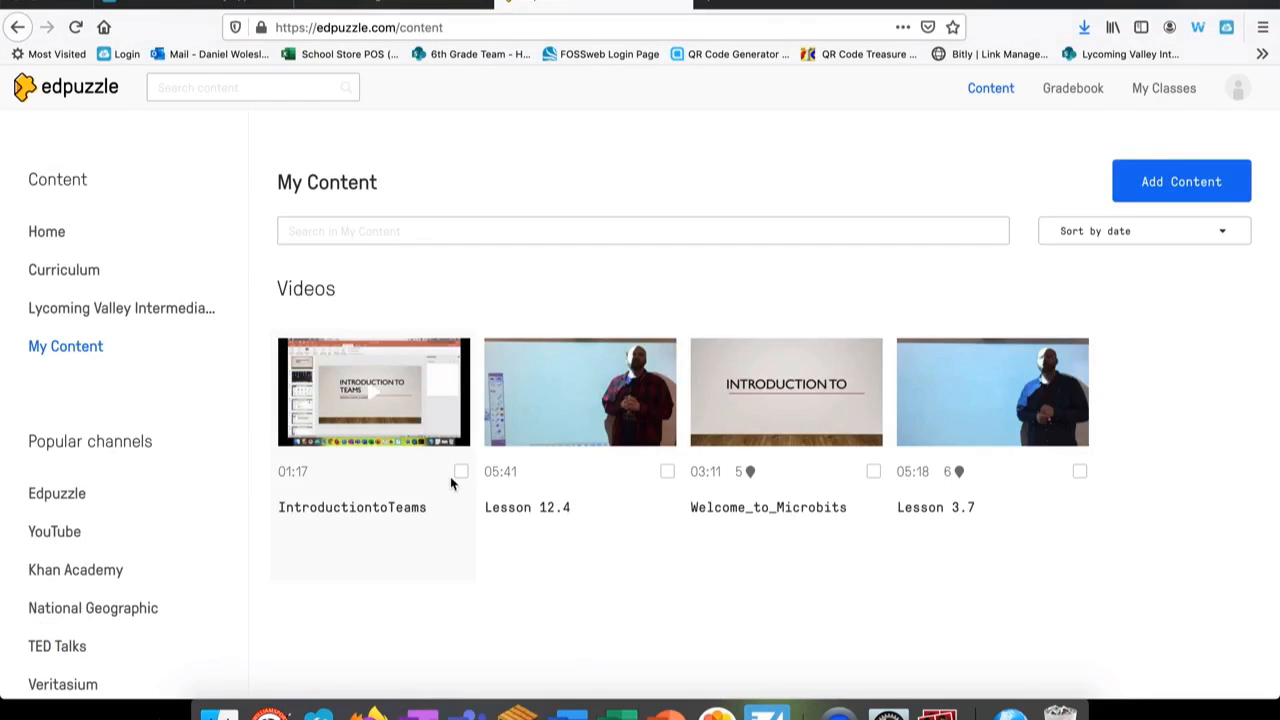
Open the uploaded IntroductiontoTeams video and preview its opening seconds.
{"action": "left_click", "coordinate": [420, 428]}
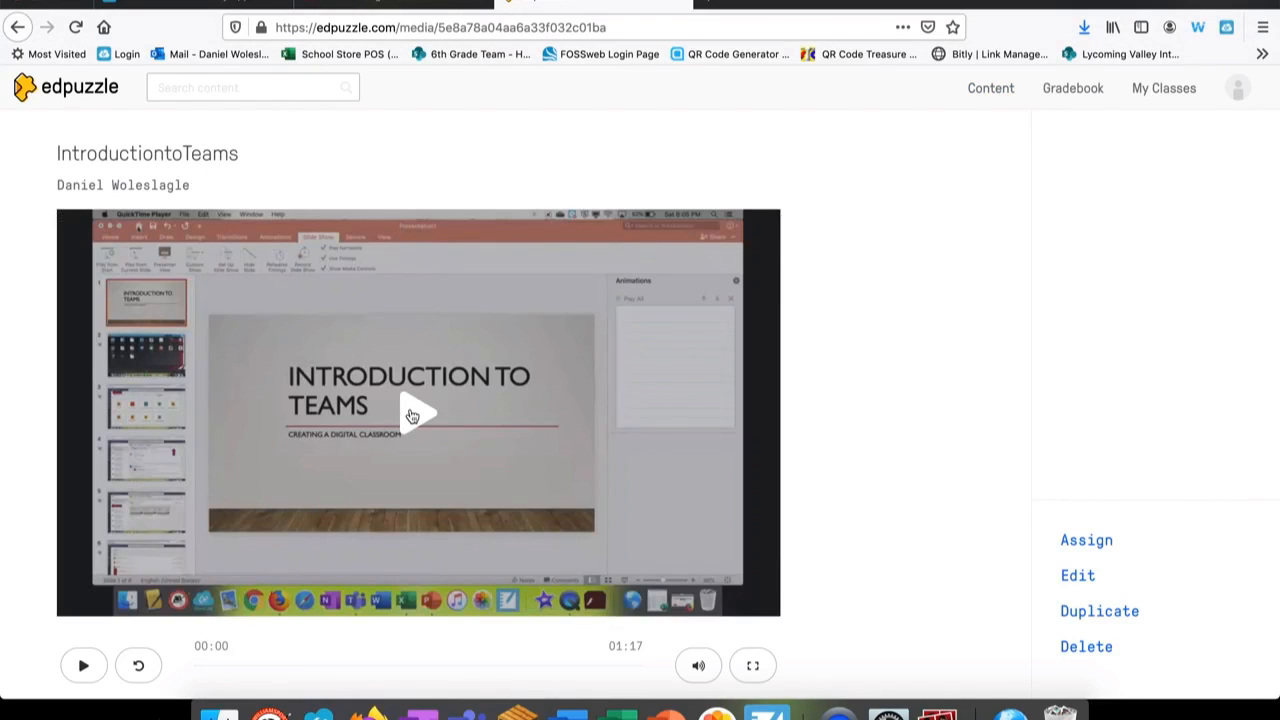
{"action": "scroll", "coordinate": [462, 454], "scroll_direction": "down", "scroll_amount": 1}
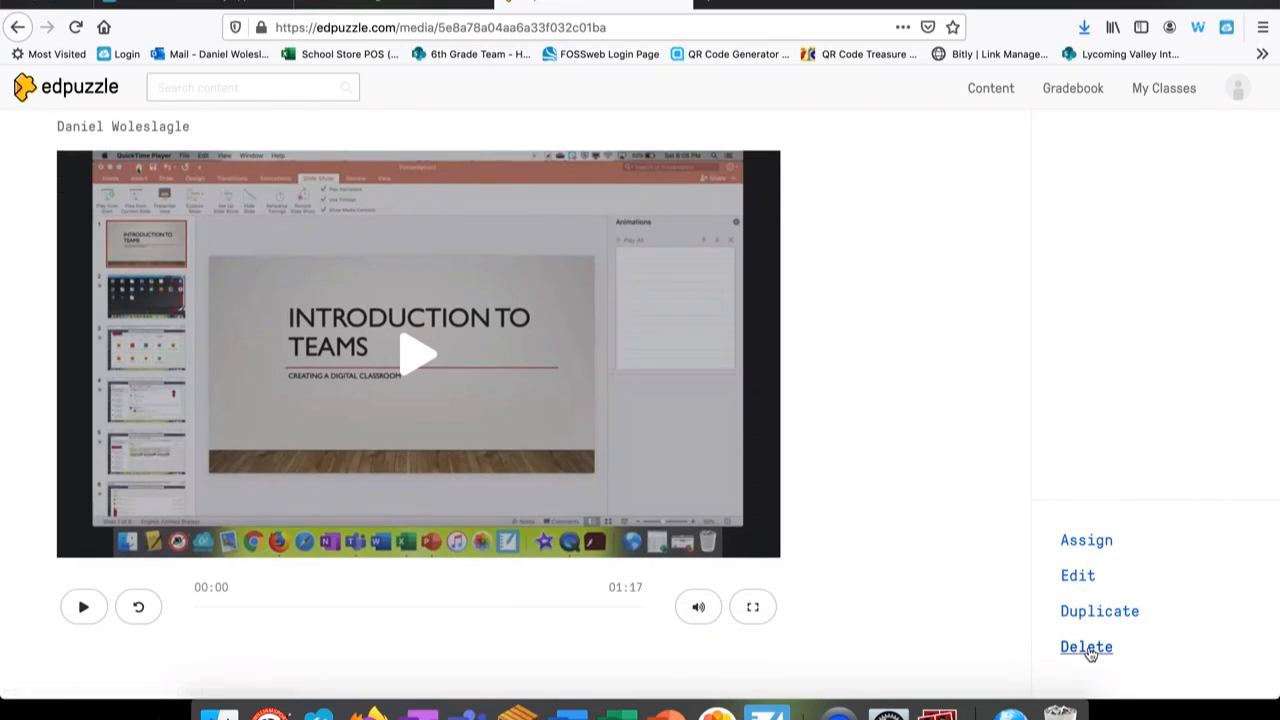
{"action": "left_click", "coordinate": [82, 607]}
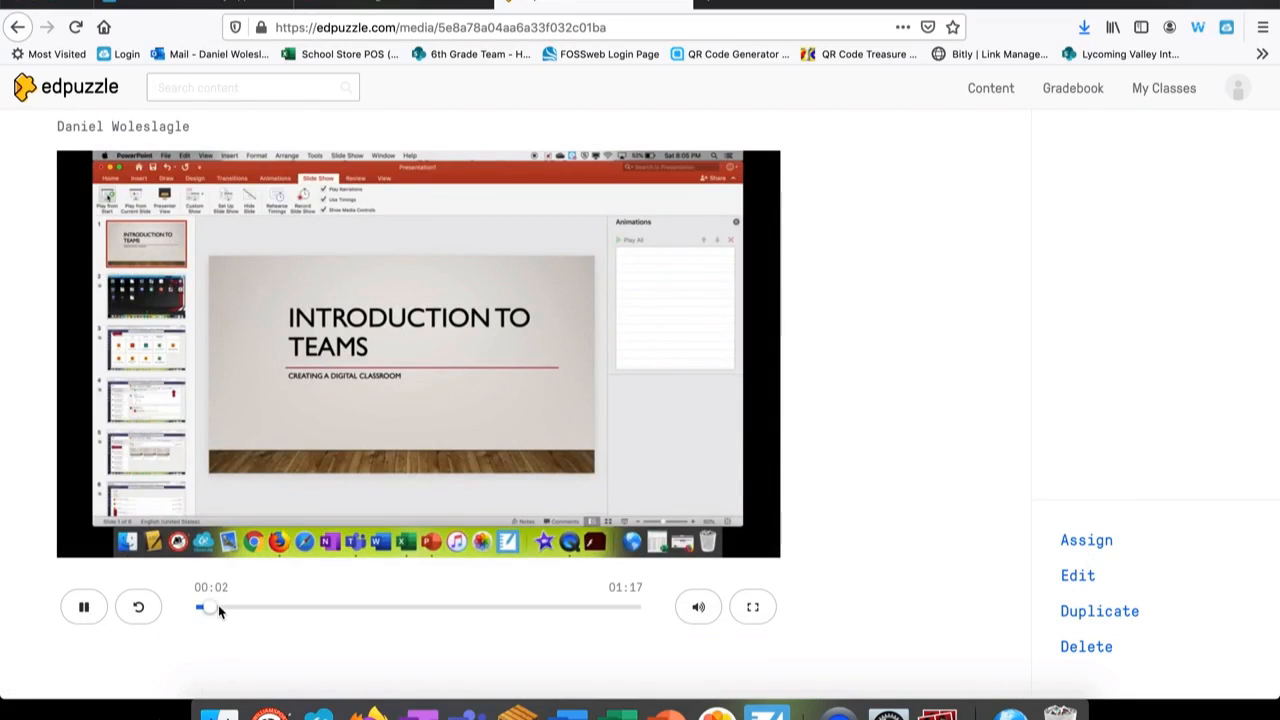
{"action": "left_click", "coordinate": [229, 607]}
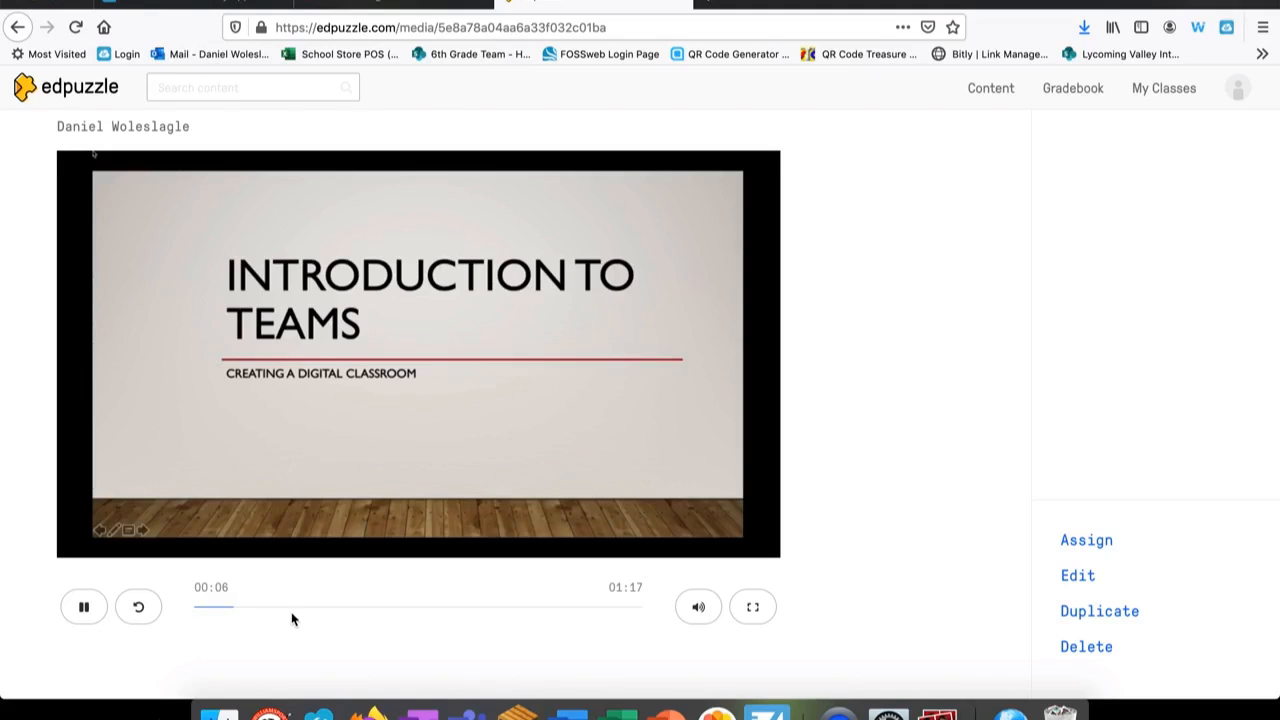
Open the IntroductiontoTeams video for editing its questions and position the paused playback at 00:10.
{"action": "left_click", "coordinate": [1078, 576]}
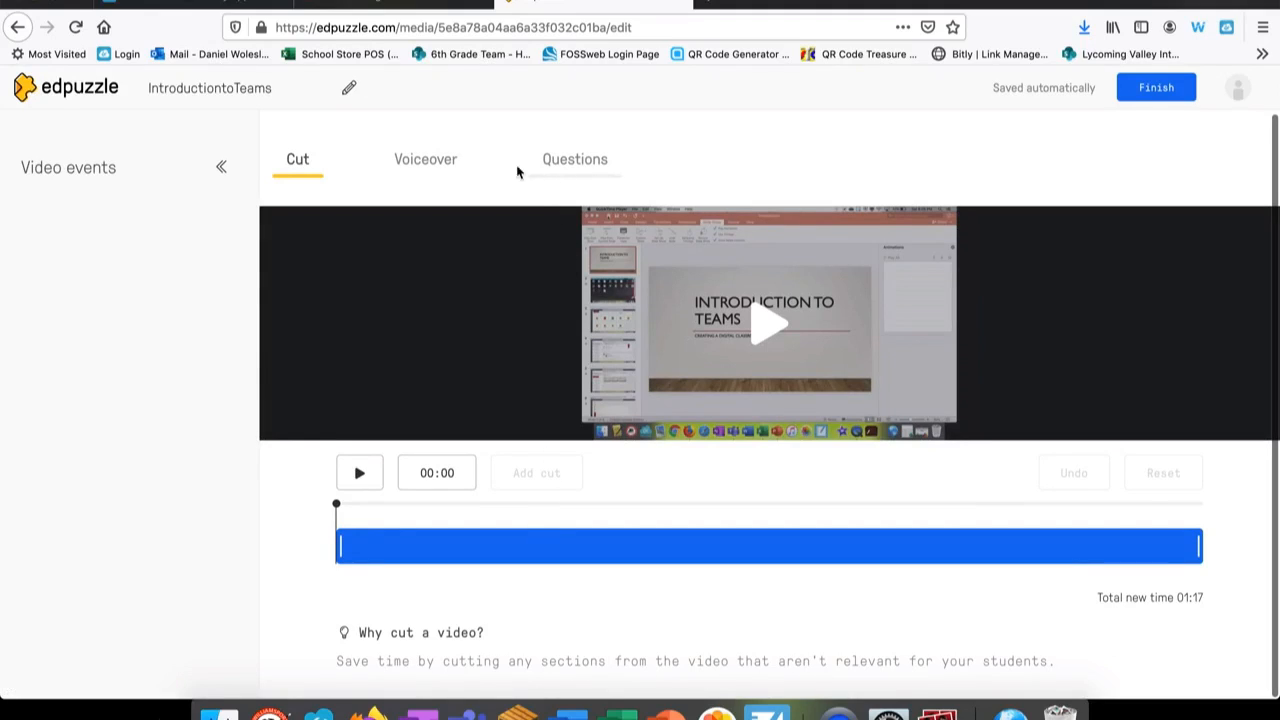
{"action": "left_click", "coordinate": [585, 177]}
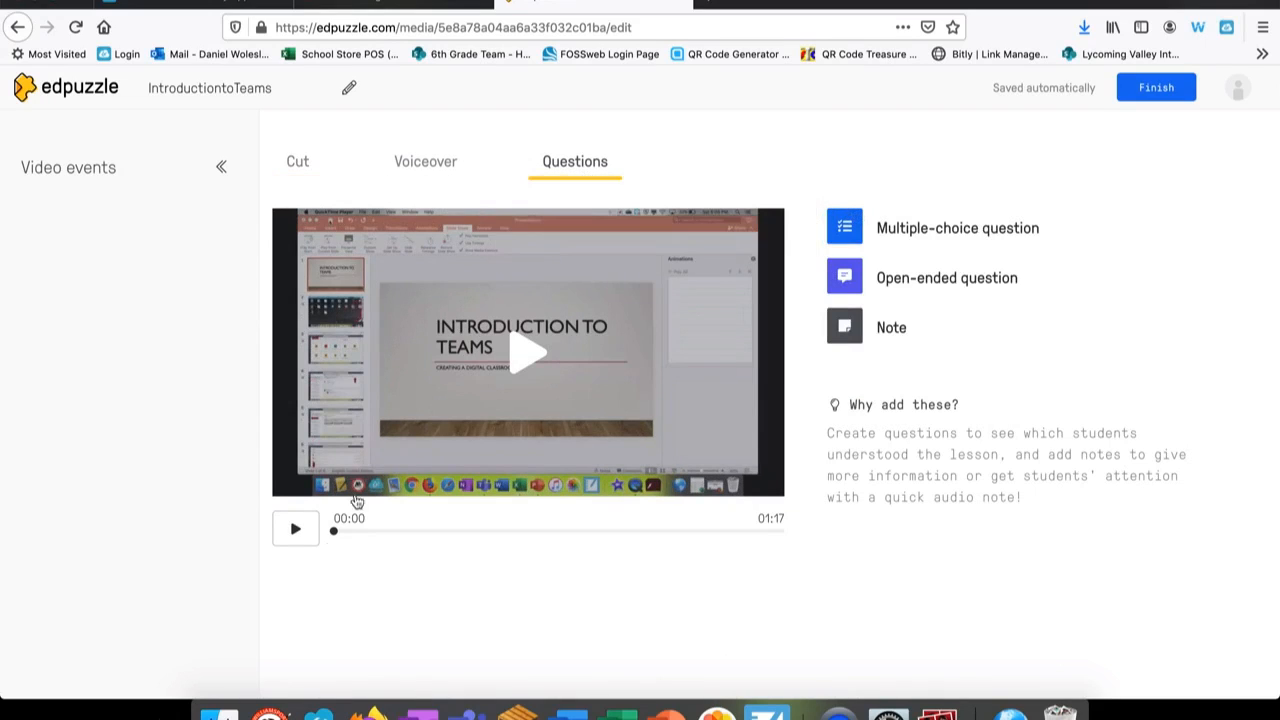
{"action": "left_click", "coordinate": [380, 531]}
{"action": "left_click", "coordinate": [416, 531]}
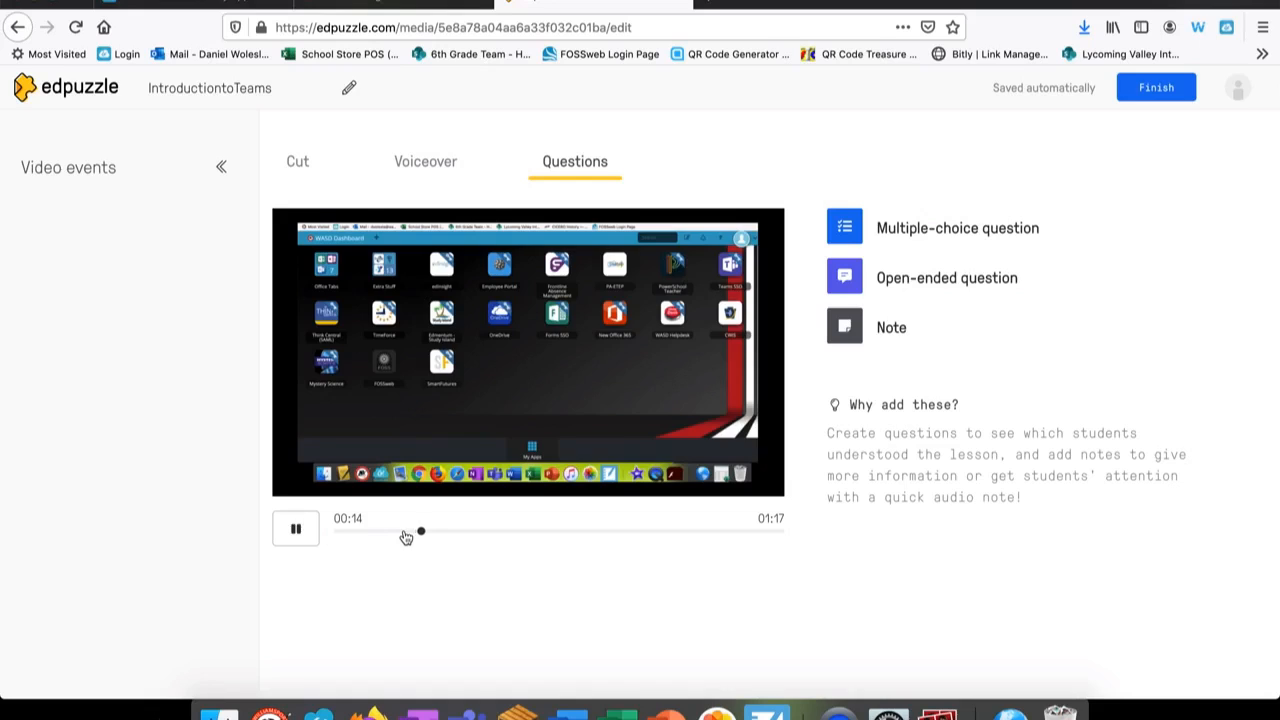
{"action": "left_click", "coordinate": [392, 531]}
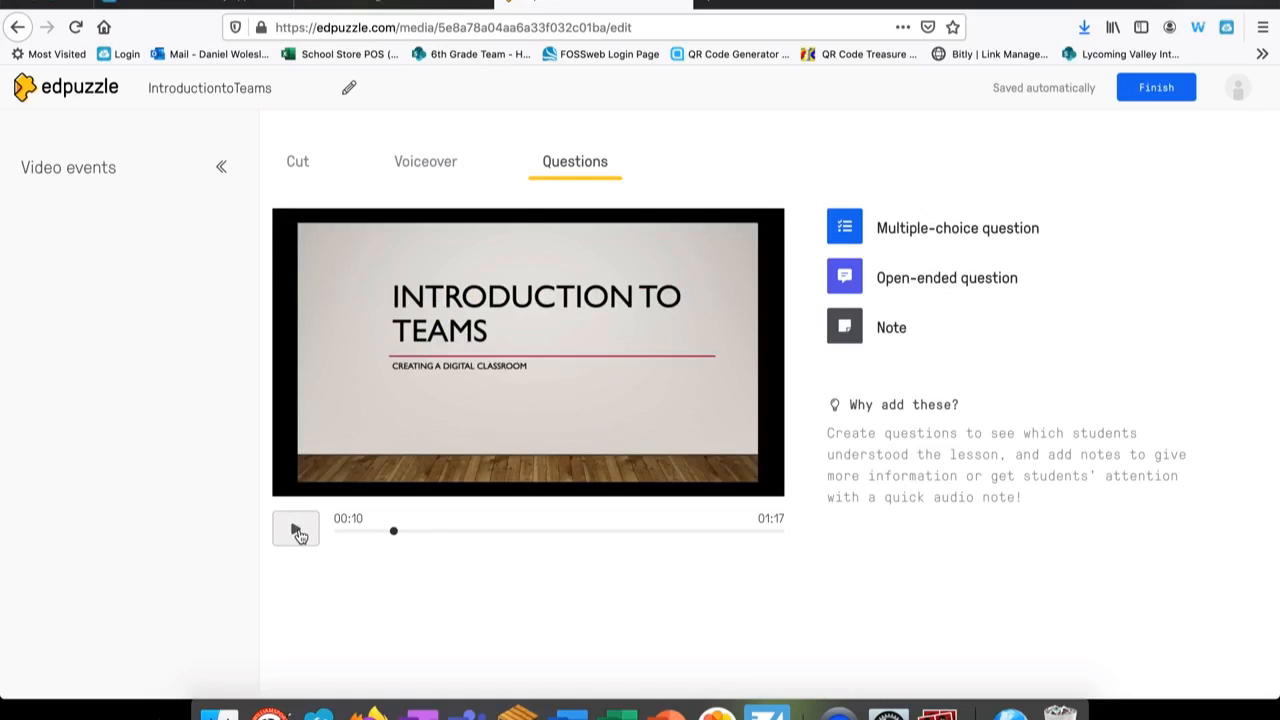
Add a multiple-choice question at 00:10 that asks "What is this a video for?".
{"action": "left_click", "coordinate": [936, 229]}
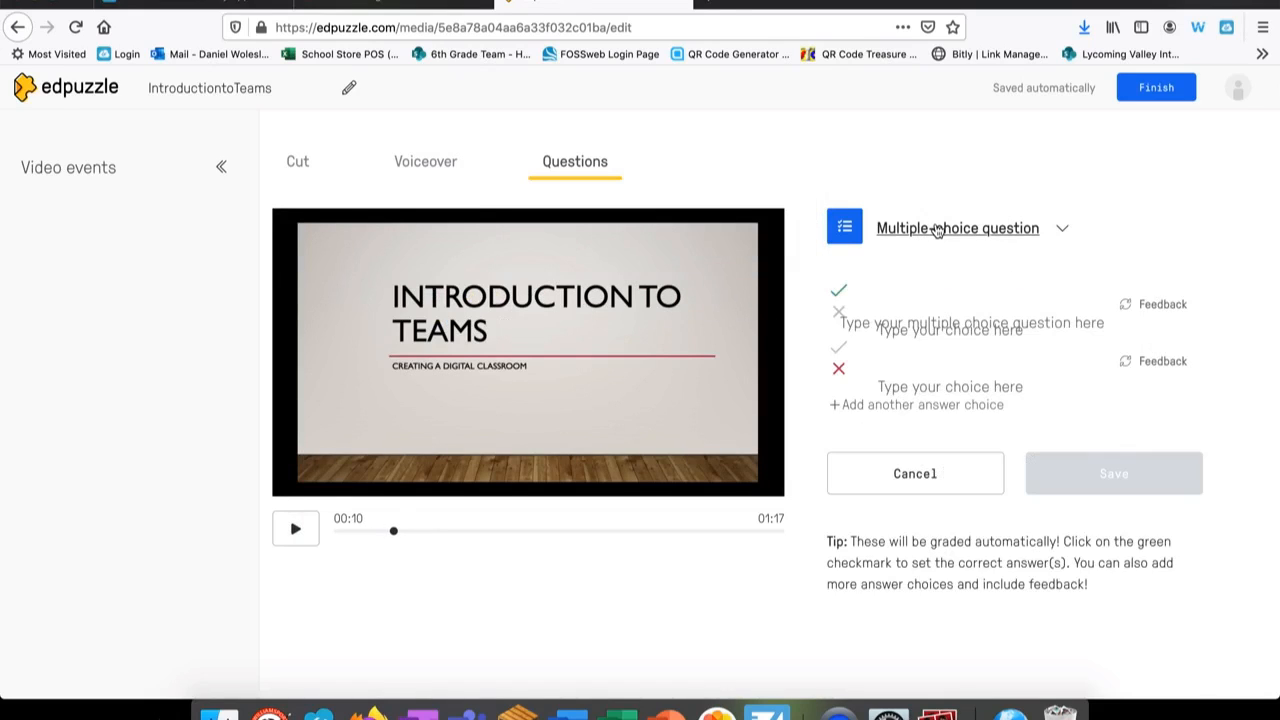
{"action": "left_click", "coordinate": [958, 337]}
{"action": "type", "text": "What is th"}
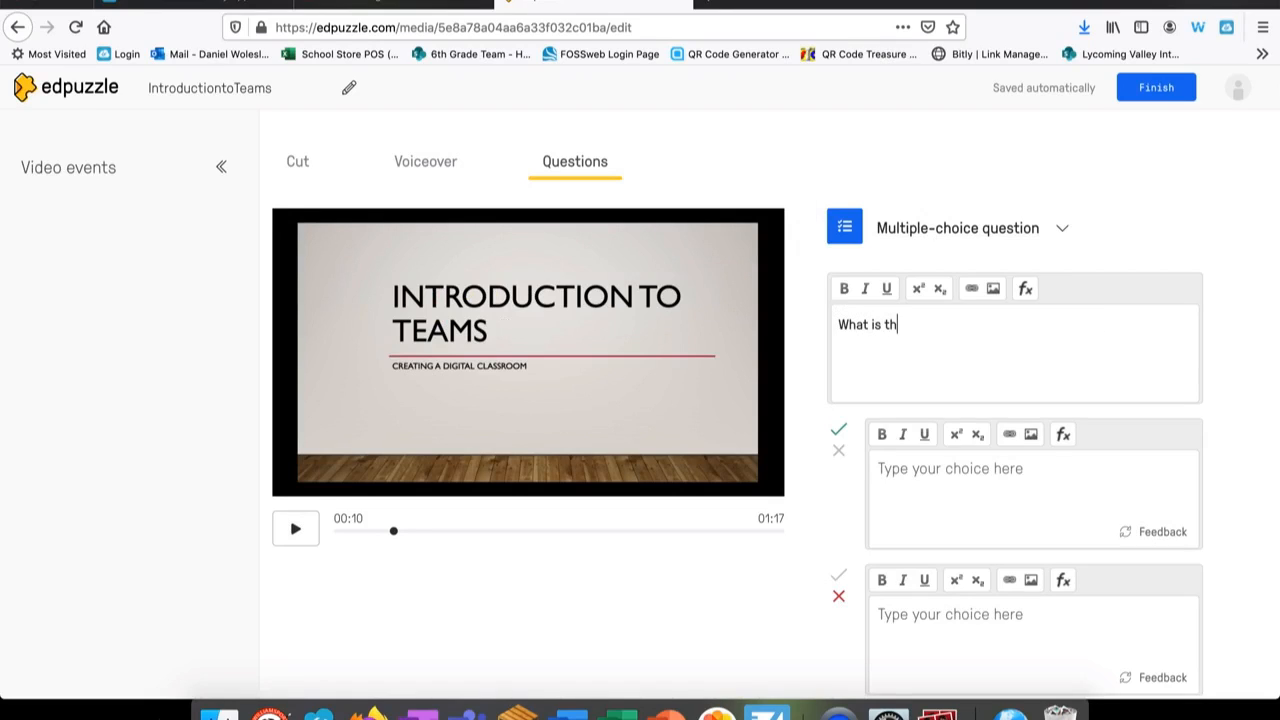
{"action": "type", "text": "is a video for?"}
Enter "One Note" and "Teams" as the answer choices, marking Teams as correct and One Note as incorrect.
{"action": "left_click", "coordinate": [1003, 490]}
{"action": "type", "text": "One Note"}
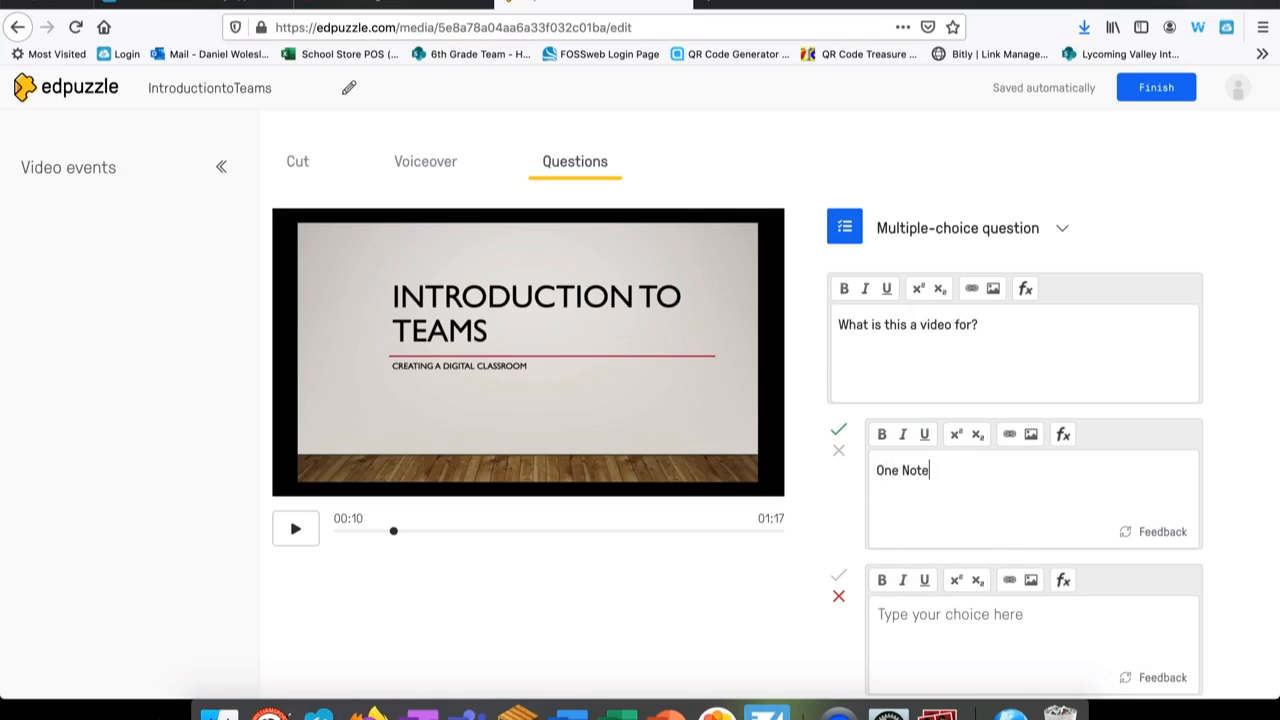
{"action": "scroll", "coordinate": [1080, 465], "scroll_direction": "down", "scroll_amount": 3}
{"action": "left_click", "coordinate": [1062, 444]}
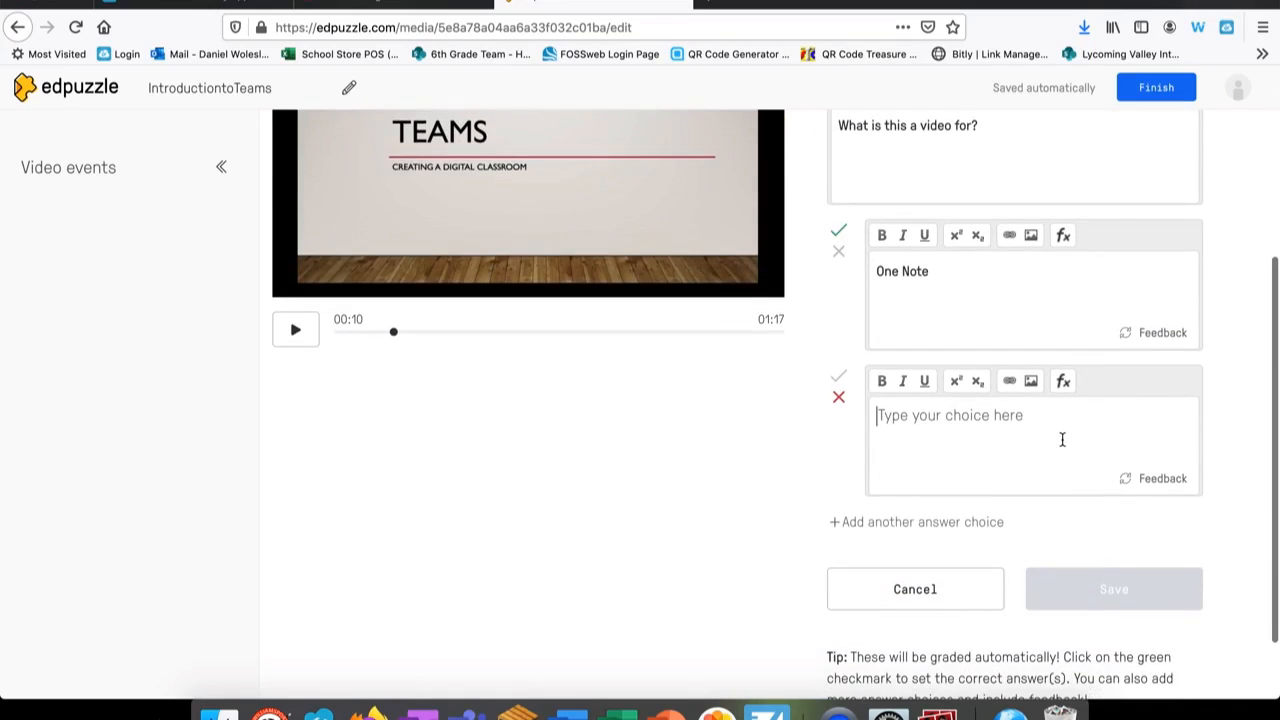
{"action": "type", "text": "Teams"}
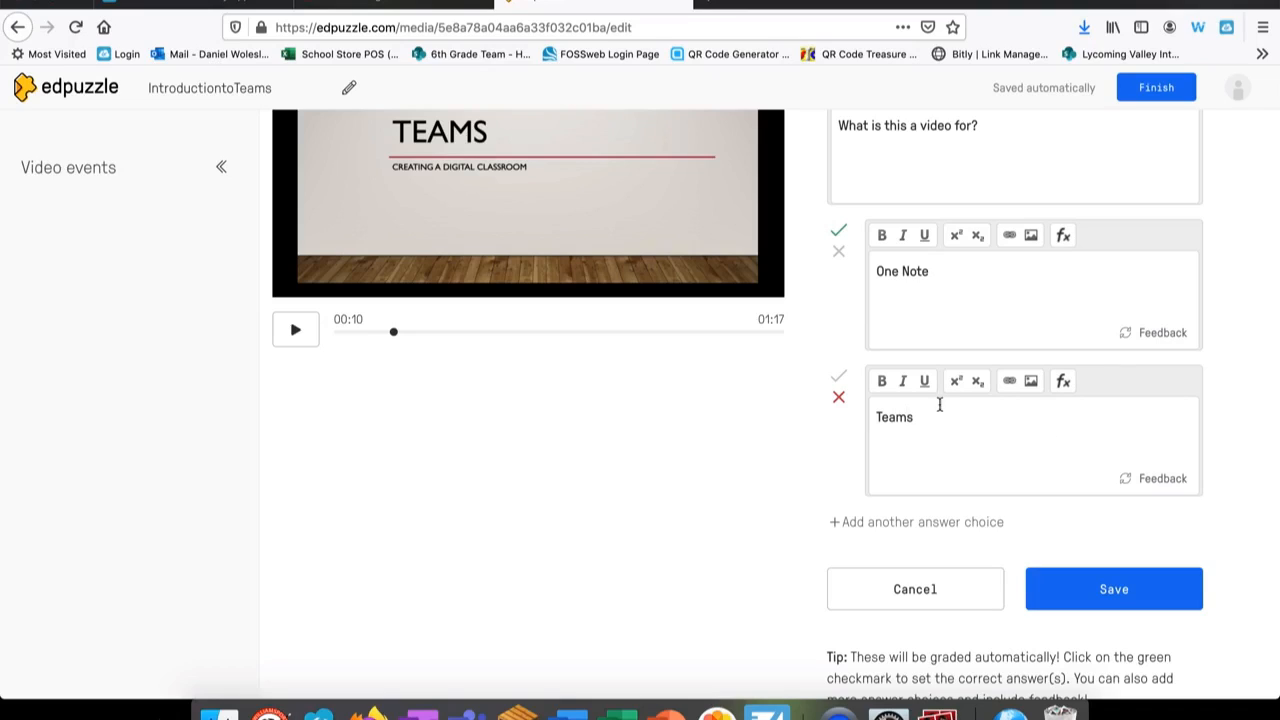
{"action": "left_click", "coordinate": [841, 377]}
{"action": "left_click", "coordinate": [839, 252]}
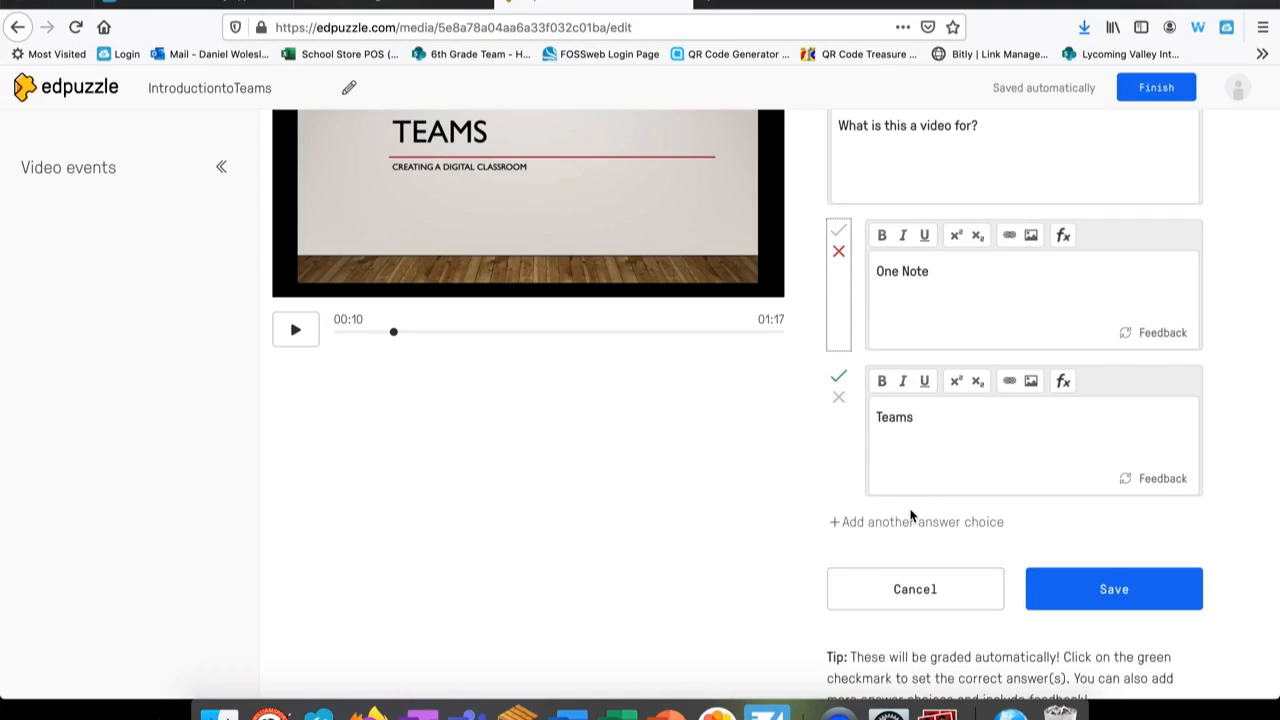
Add a third answer choice, "Power point", to the multiple-choice question, leaving it marked as incorrect.
{"action": "left_click", "coordinate": [846, 523]}
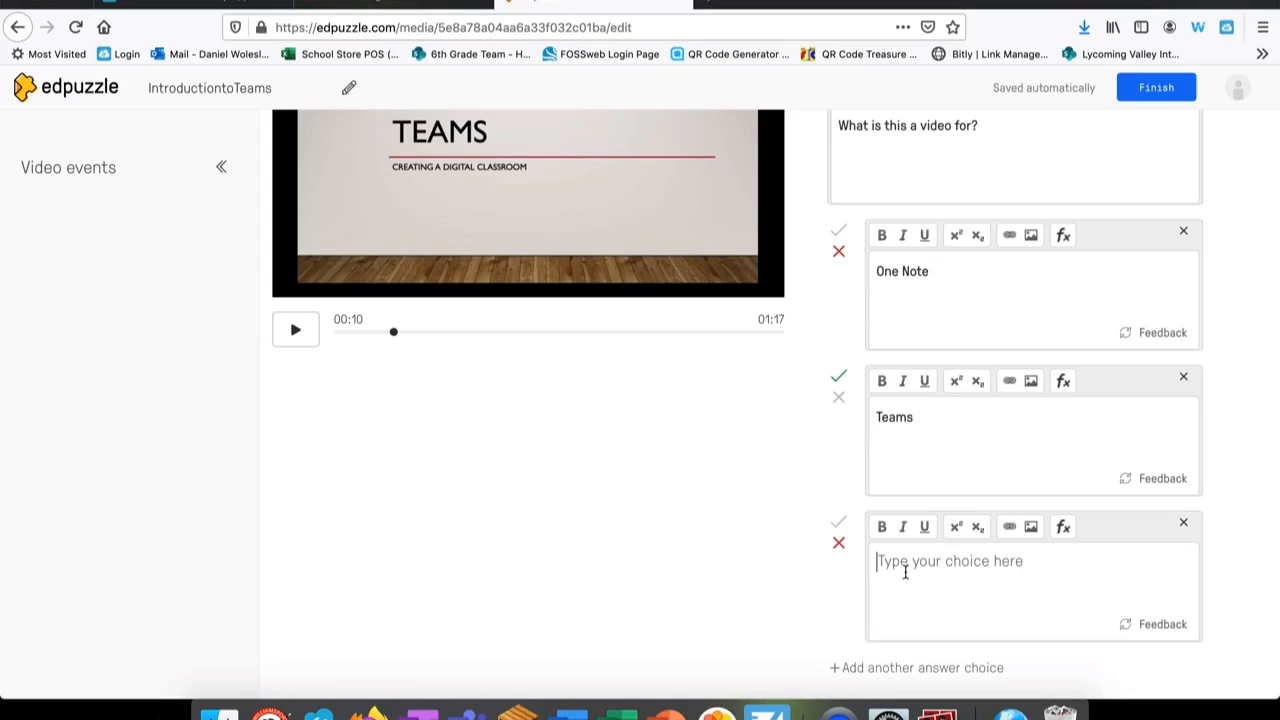
{"action": "type", "text": "P"}
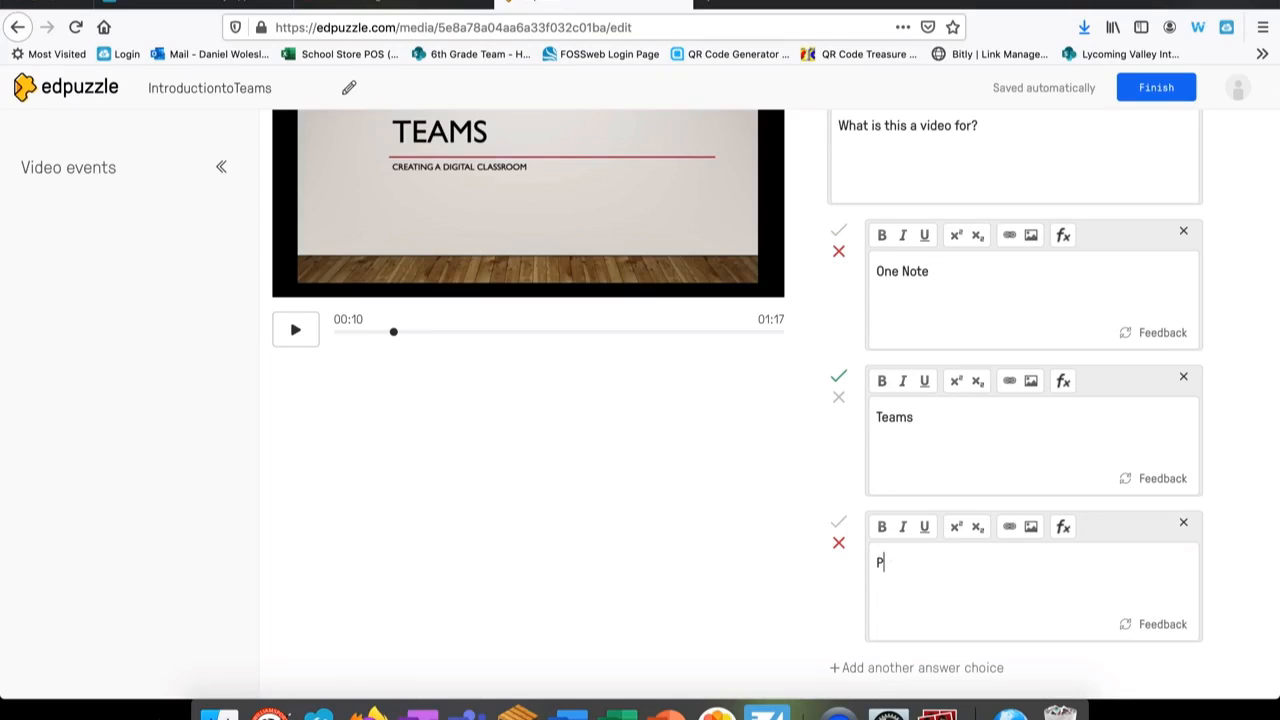
{"action": "type", "text": "ower point"}
Give the Teams choice the feedback "That's right! Well done." and the One Note choice "Sorry, this is for Teams.", and save the question.
{"action": "left_click", "coordinate": [1156, 480]}
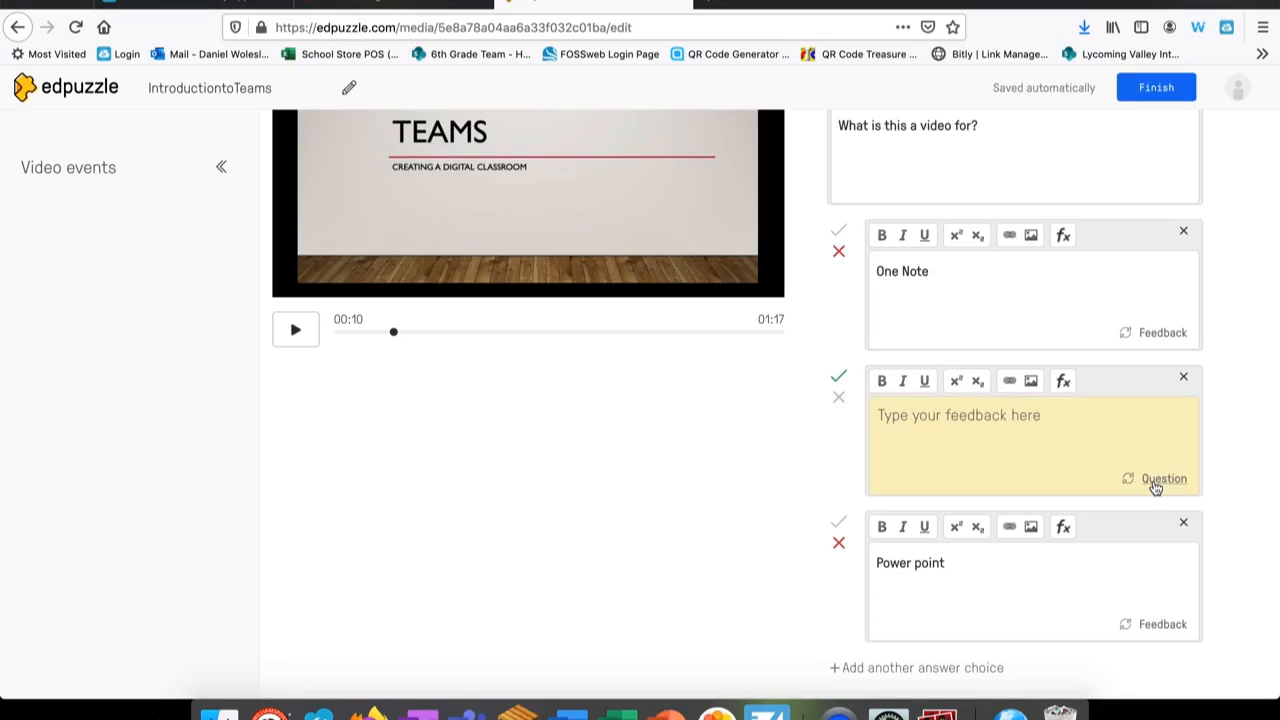
{"action": "type", "text": "Th"}
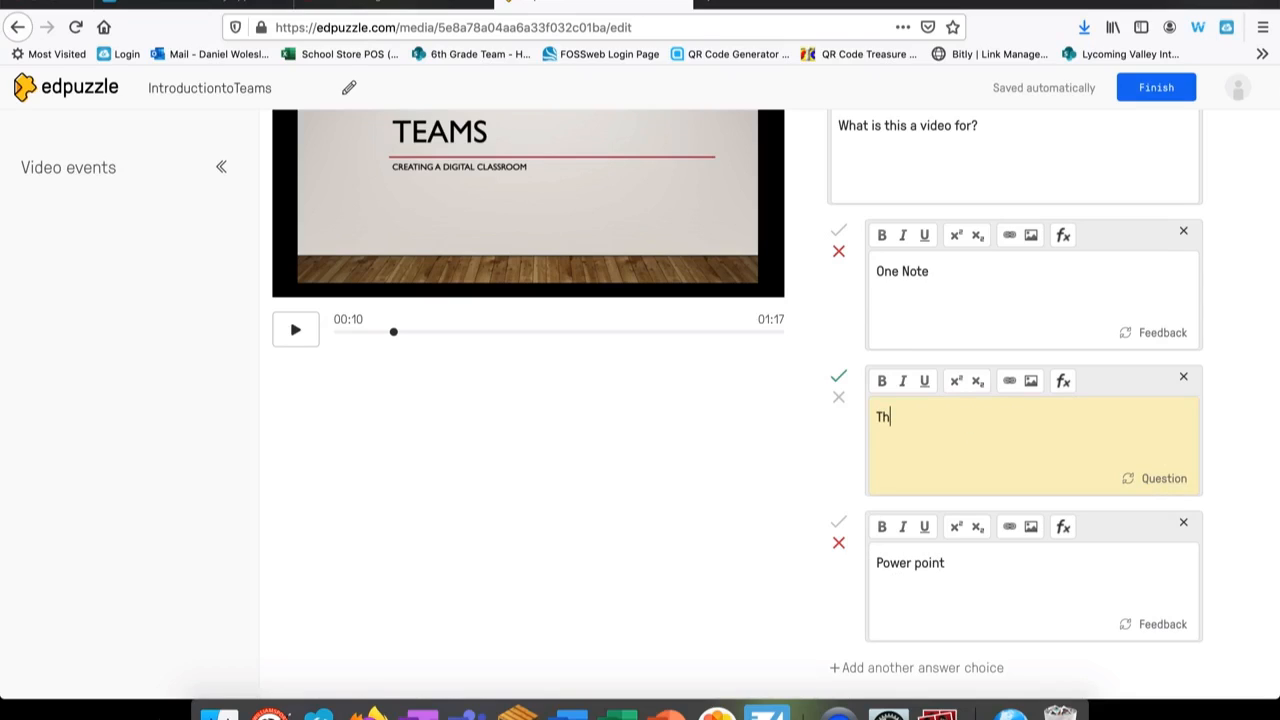
{"action": "type", "text": "at's right! Well done."}
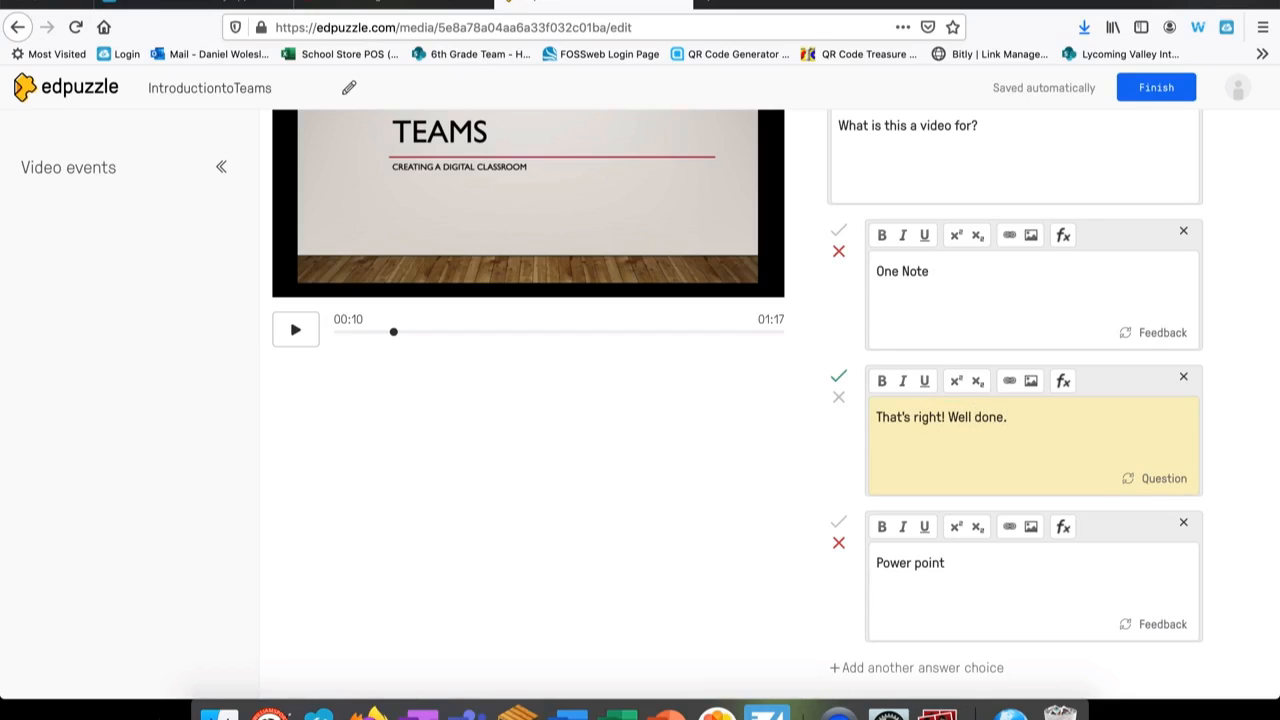
{"action": "left_click", "coordinate": [1163, 332]}
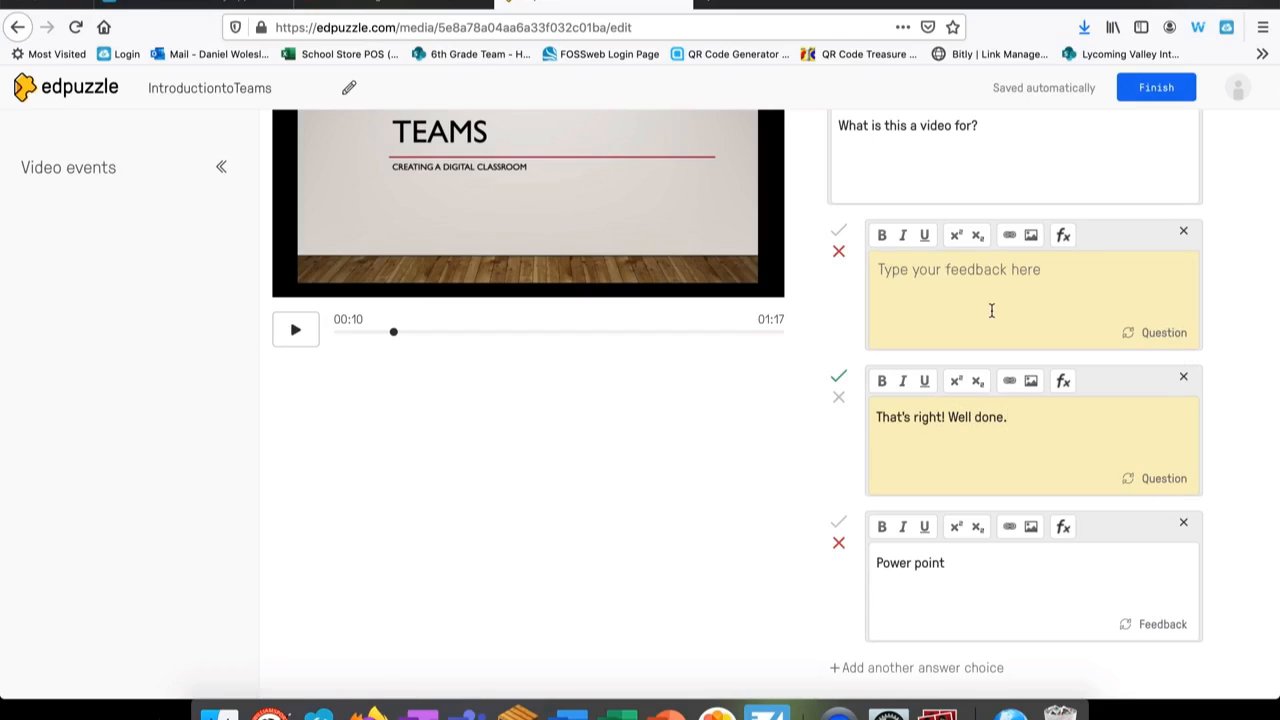
{"action": "type", "text": "Sorrym"}
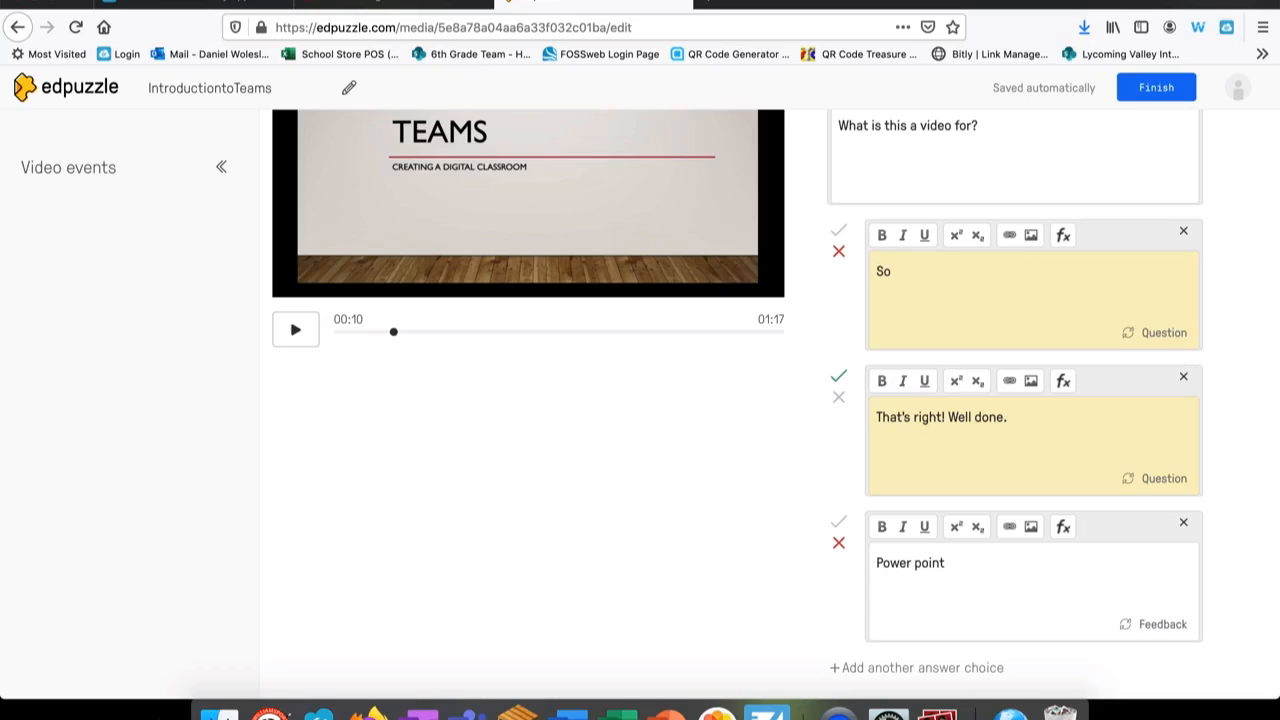
{"action": "type", "text": " This is for Teams."}
{"action": "scroll", "coordinate": [640, 400], "scroll_direction": "down", "scroll_amount": 2}
{"action": "left_click", "coordinate": [1066, 646]}
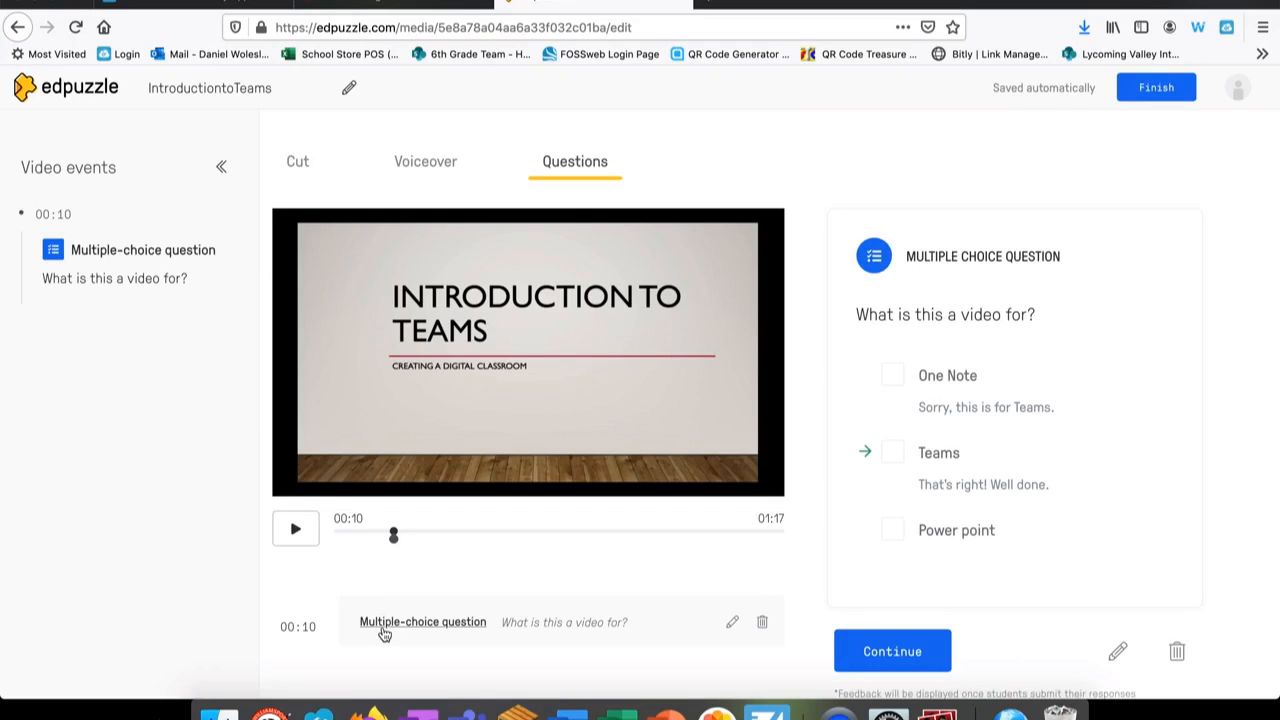
Add and save an open-ended question at 00:38 reading "Write 5 ways that you can use Teams in your daily class?", and continue the video.
{"action": "left_click", "coordinate": [539, 534]}
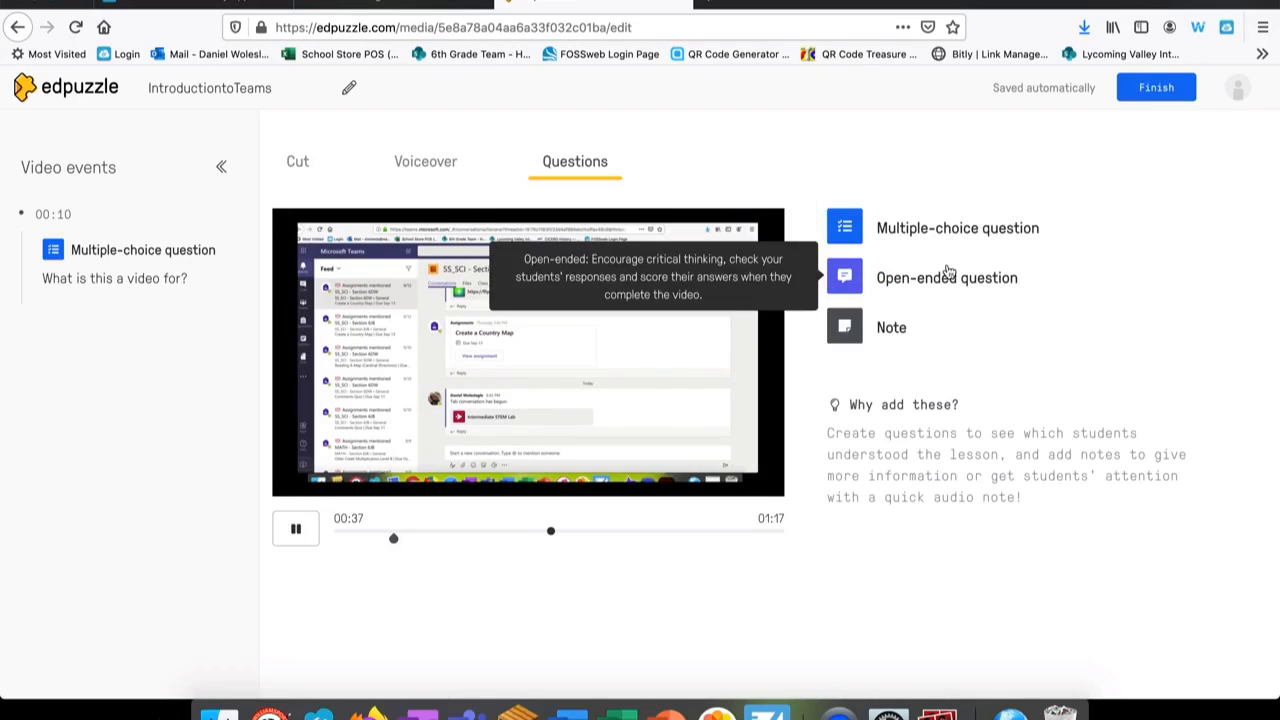
{"action": "left_click", "coordinate": [942, 279]}
{"action": "left_click", "coordinate": [929, 343]}
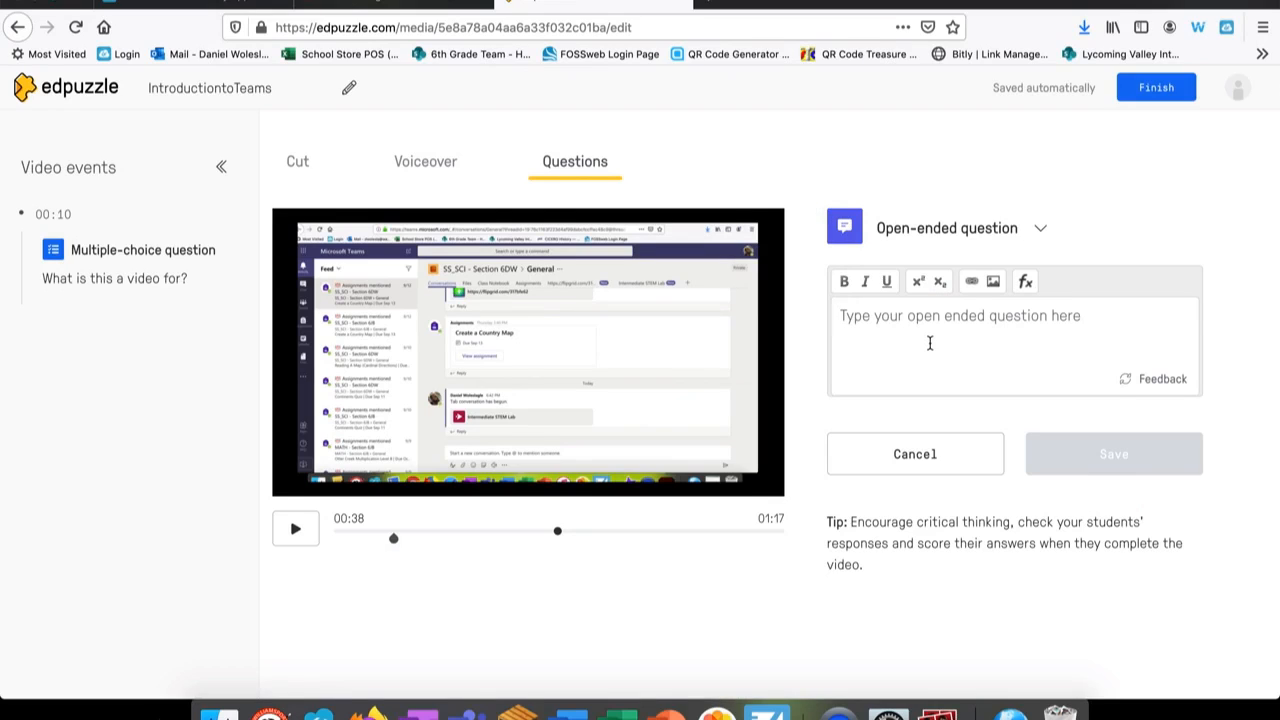
{"action": "type", "text": "Write 5 ways that yo"}
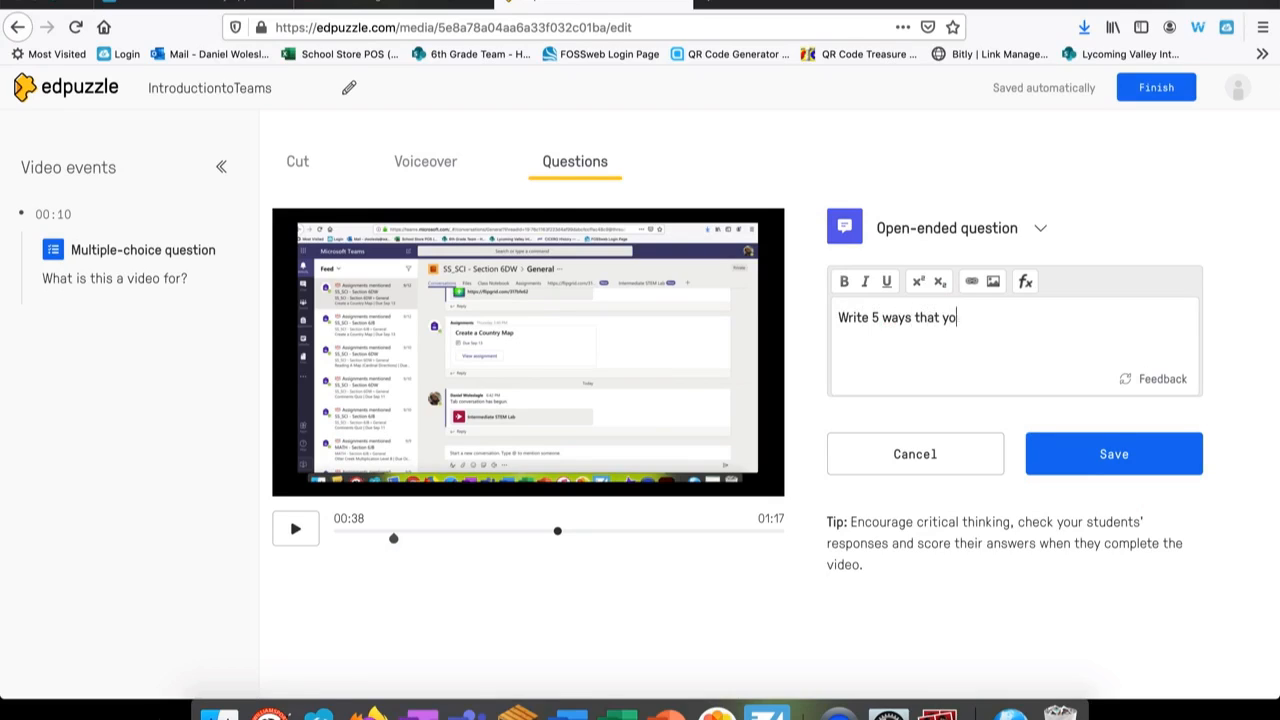
{"action": "type", "text": "u can use Teams in your"}
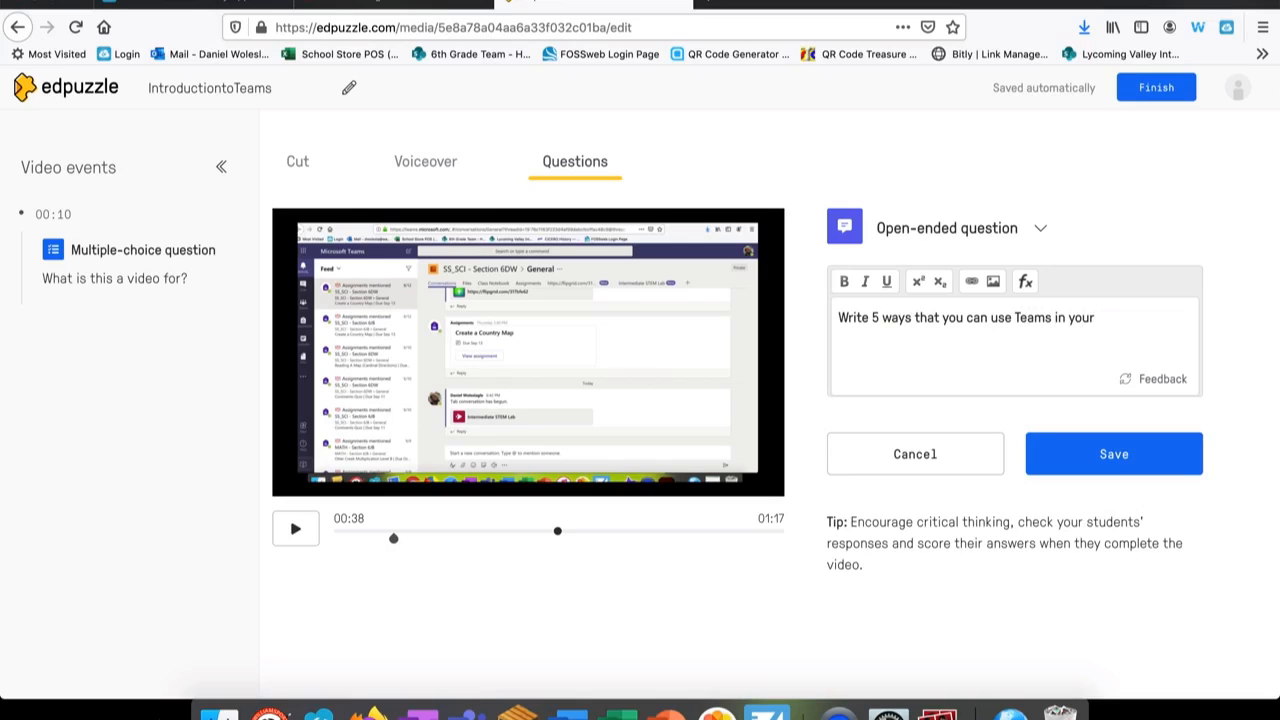
{"action": "type", "text": " daily class?"}
{"action": "left_click", "coordinate": [1100, 454]}
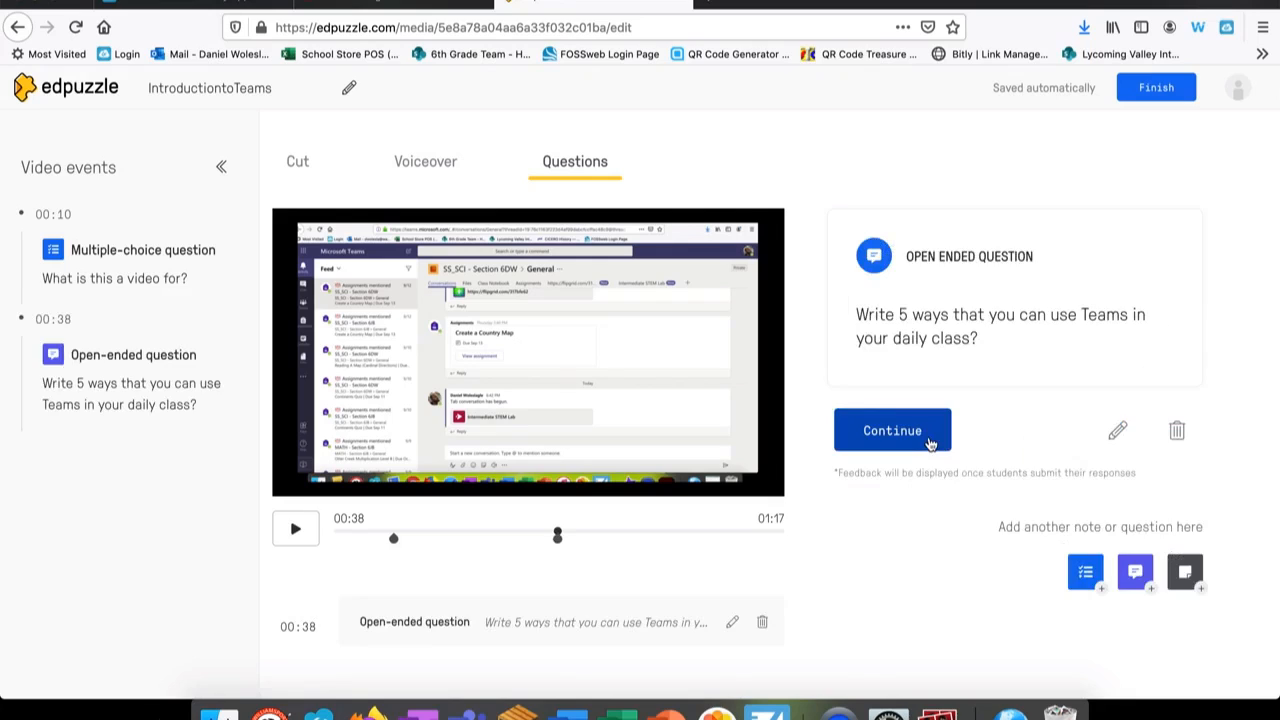
{"action": "left_click_drag", "start_coordinate": [837, 474], "coordinate": [1155, 488]}
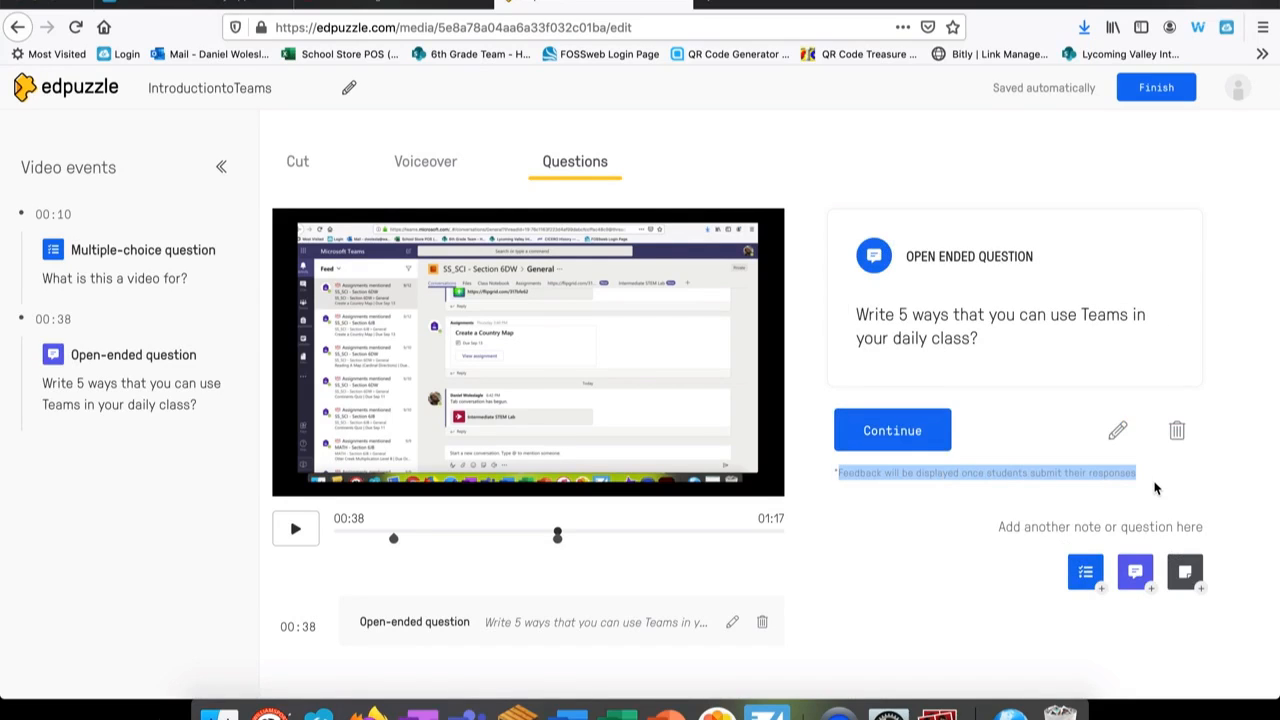
{"action": "left_click", "coordinate": [870, 432]}
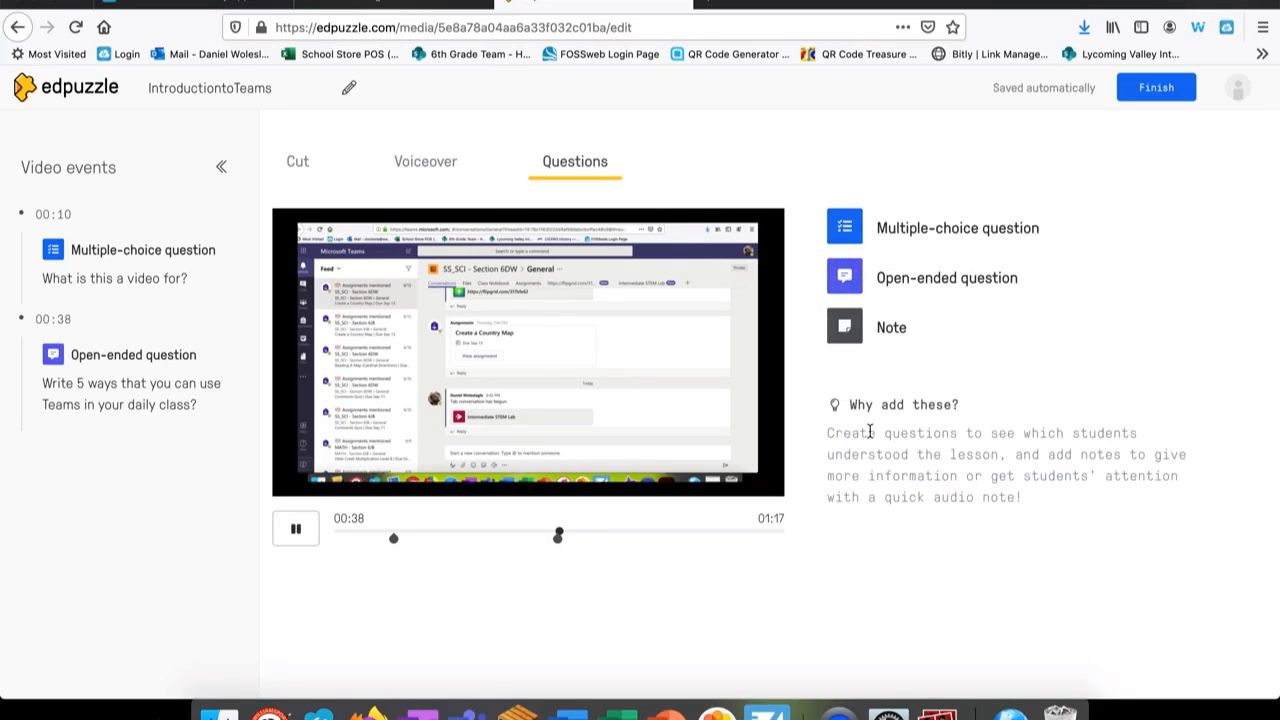
Add and save a note at 01:00 reading "Remember, This part is important because....", and finish editing the video.
{"action": "left_click", "coordinate": [681, 538]}
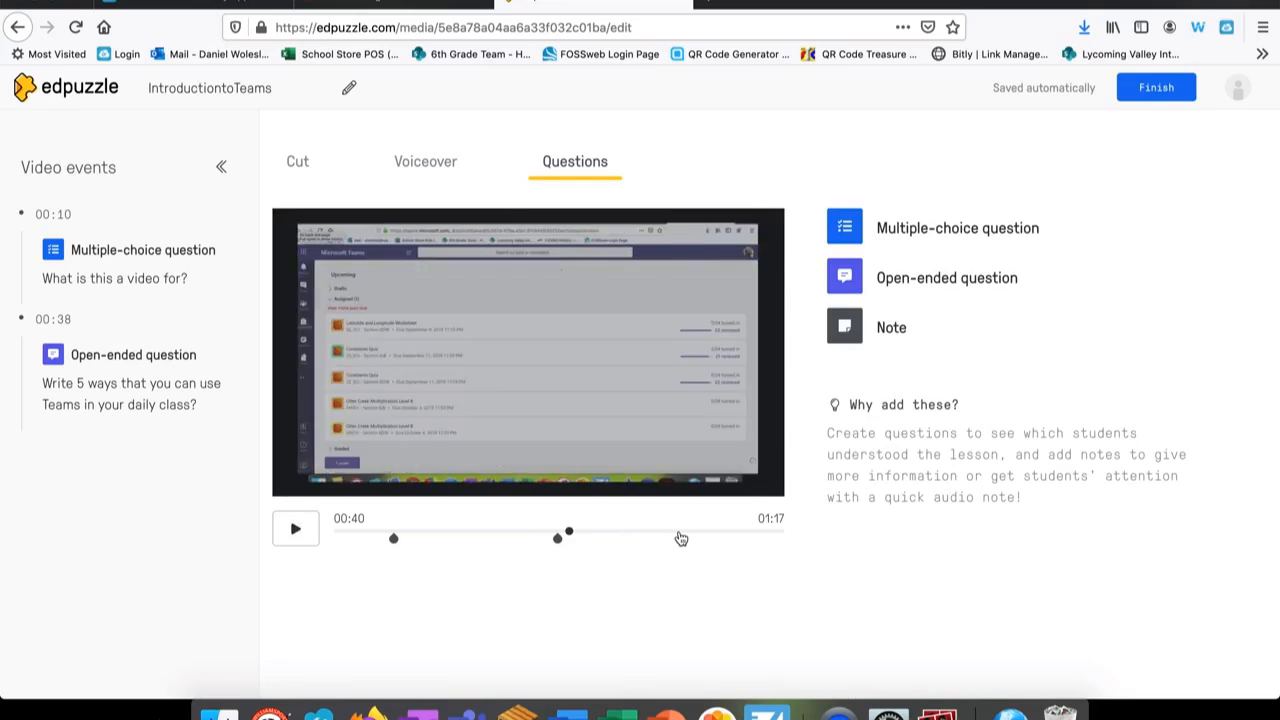
{"action": "left_click", "coordinate": [891, 327]}
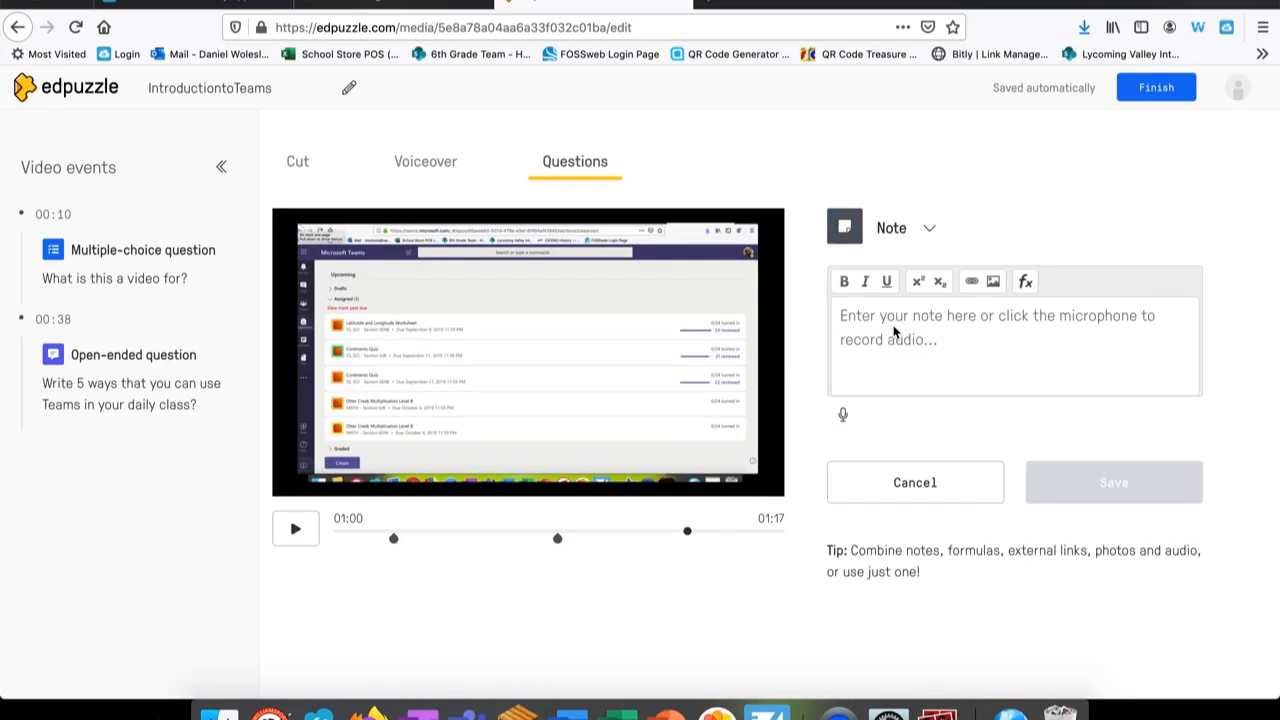
{"action": "type", "text": "Remem"}
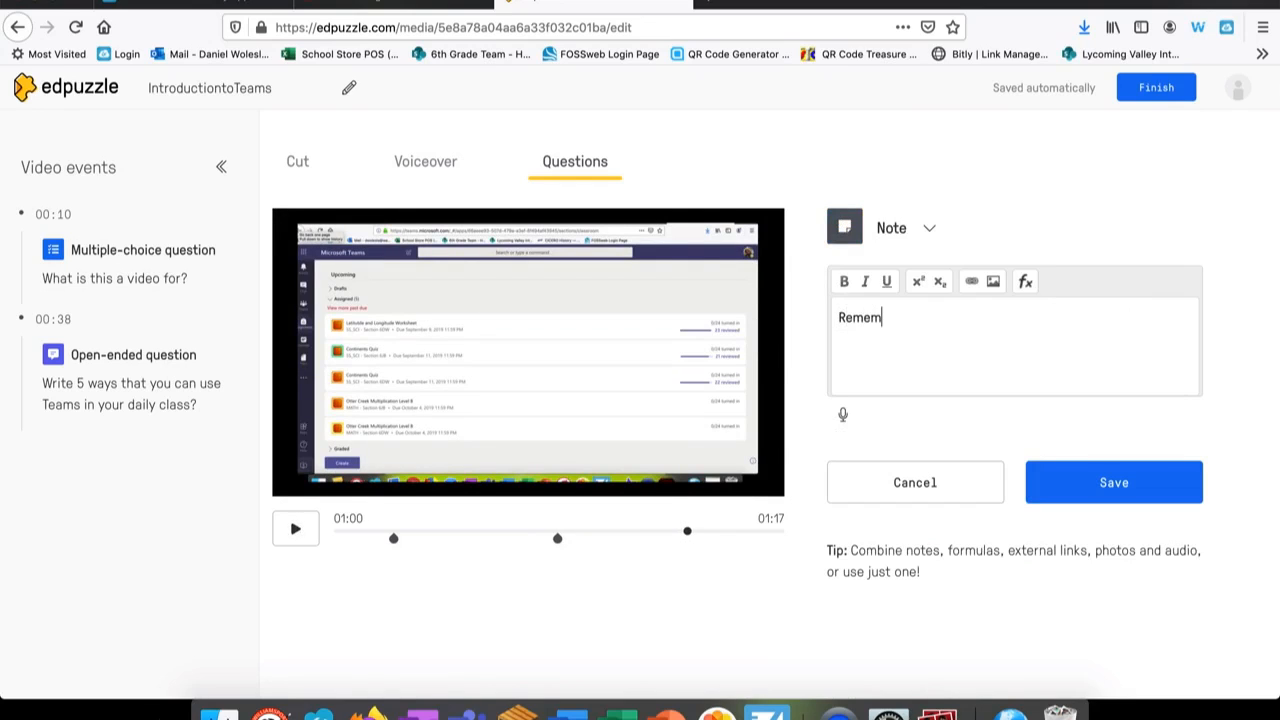
{"action": "type", "text": "ber, This part is importan"}
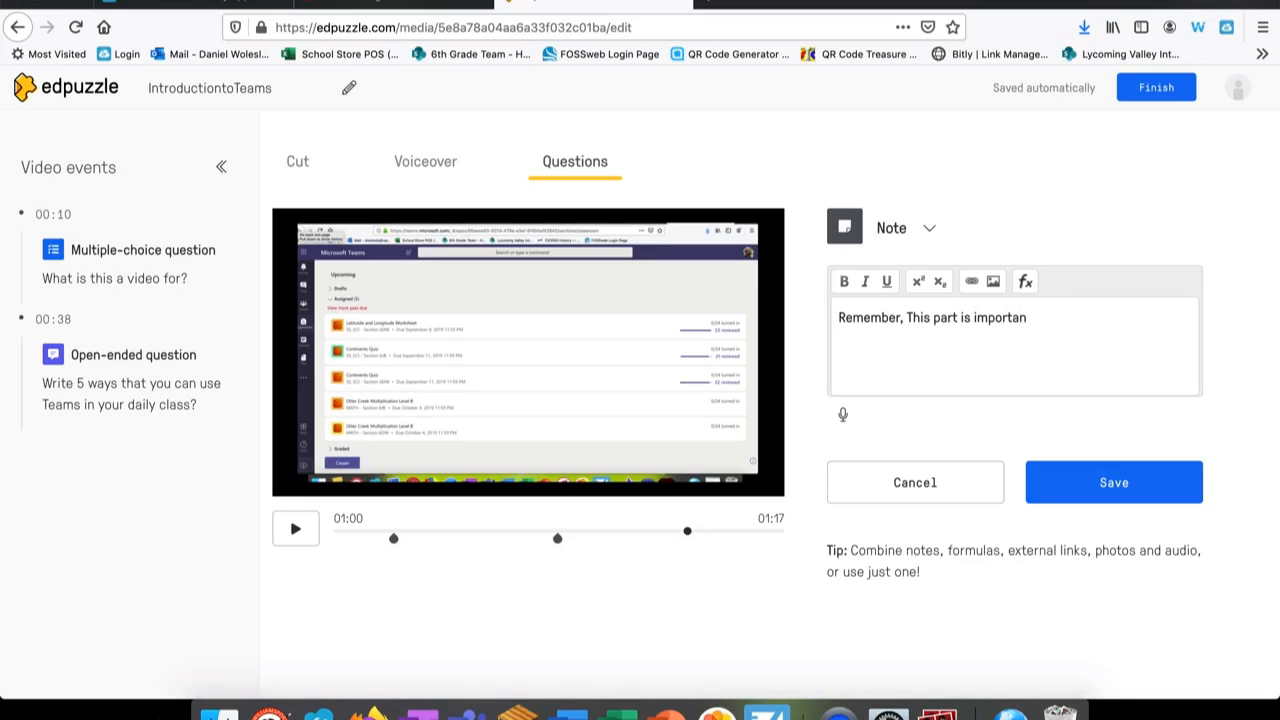
{"action": "type", "text": "t because...."}
{"action": "left_click", "coordinate": [1100, 484]}
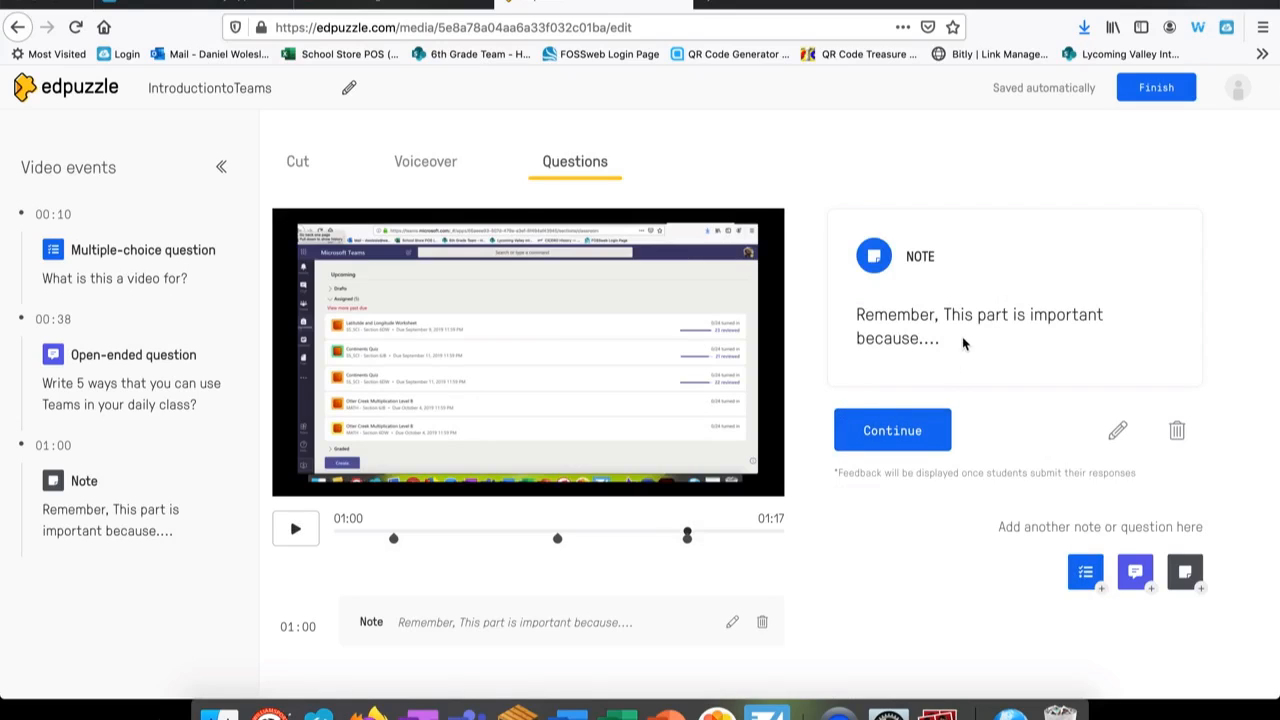
{"action": "left_click", "coordinate": [918, 436]}
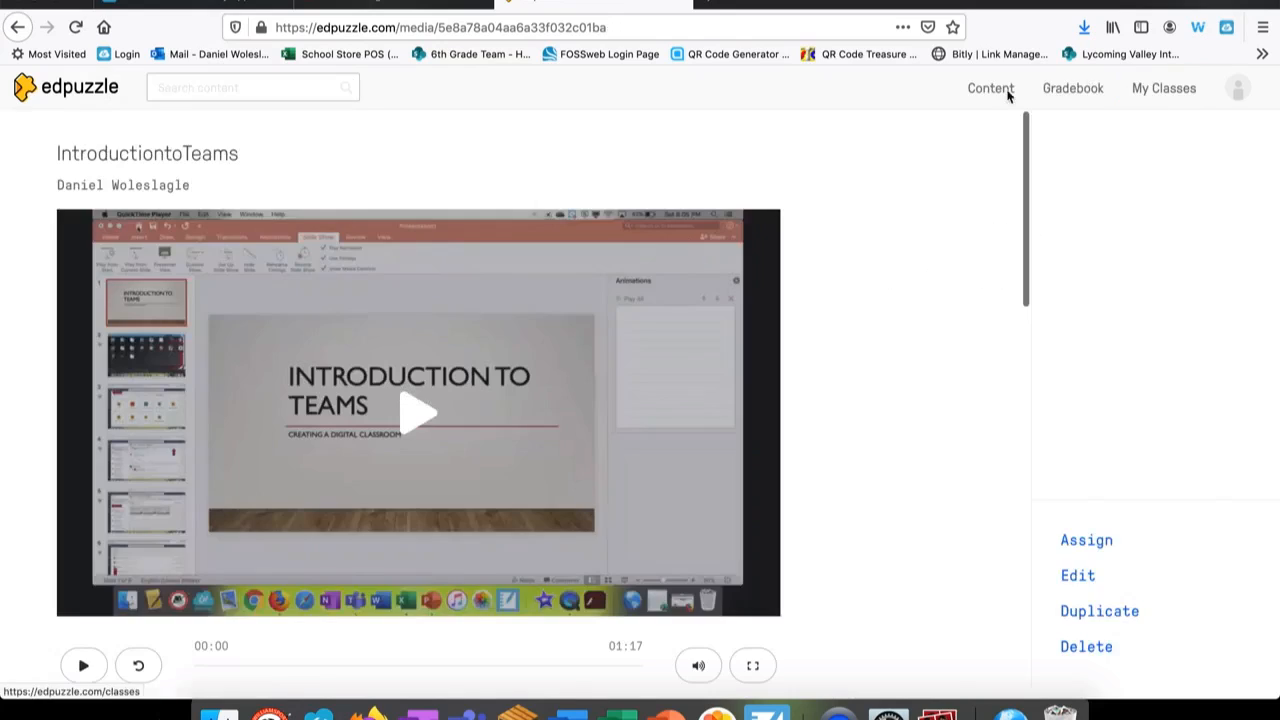
Open the assignment options for the IntroductiontoTeams video.
{"action": "scroll", "coordinate": [816, 492], "scroll_direction": "down", "scroll_amount": 2}
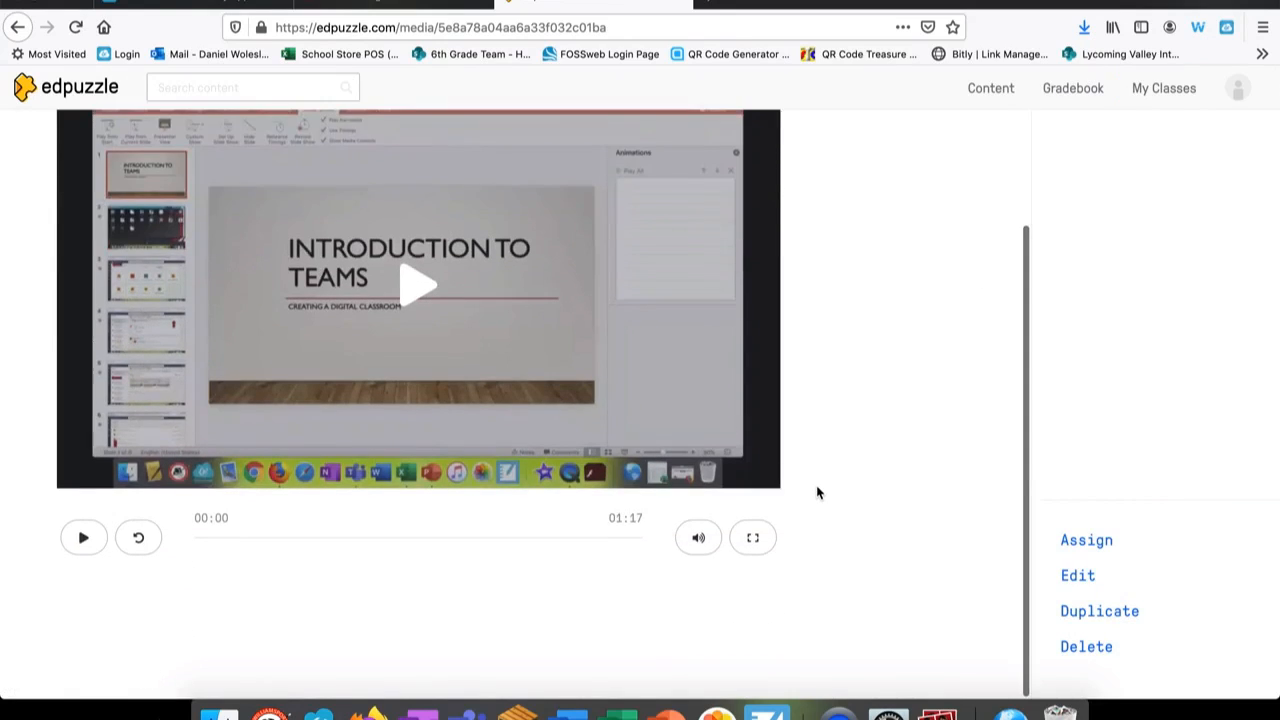
{"action": "left_click", "coordinate": [1076, 540]}
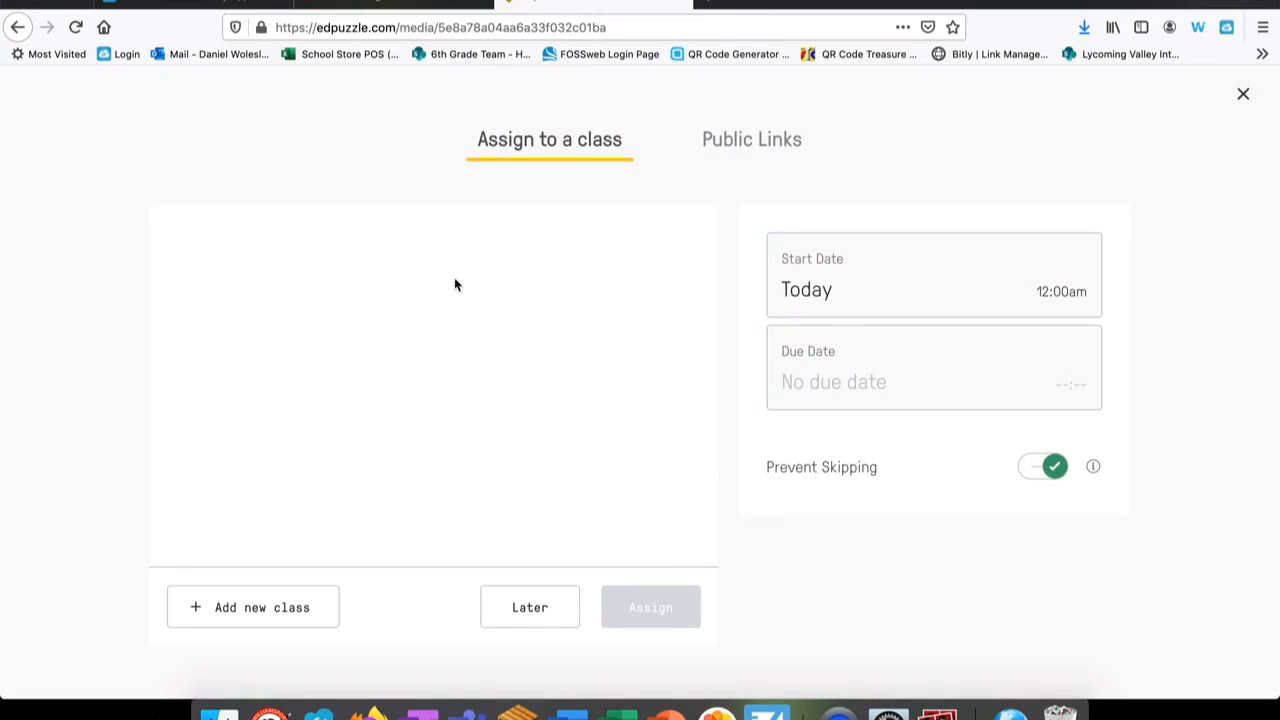
Look at the due date calendar without choosing a date, and try switching Prevent Skipping off and back on.
{"action": "left_click", "coordinate": [960, 364]}
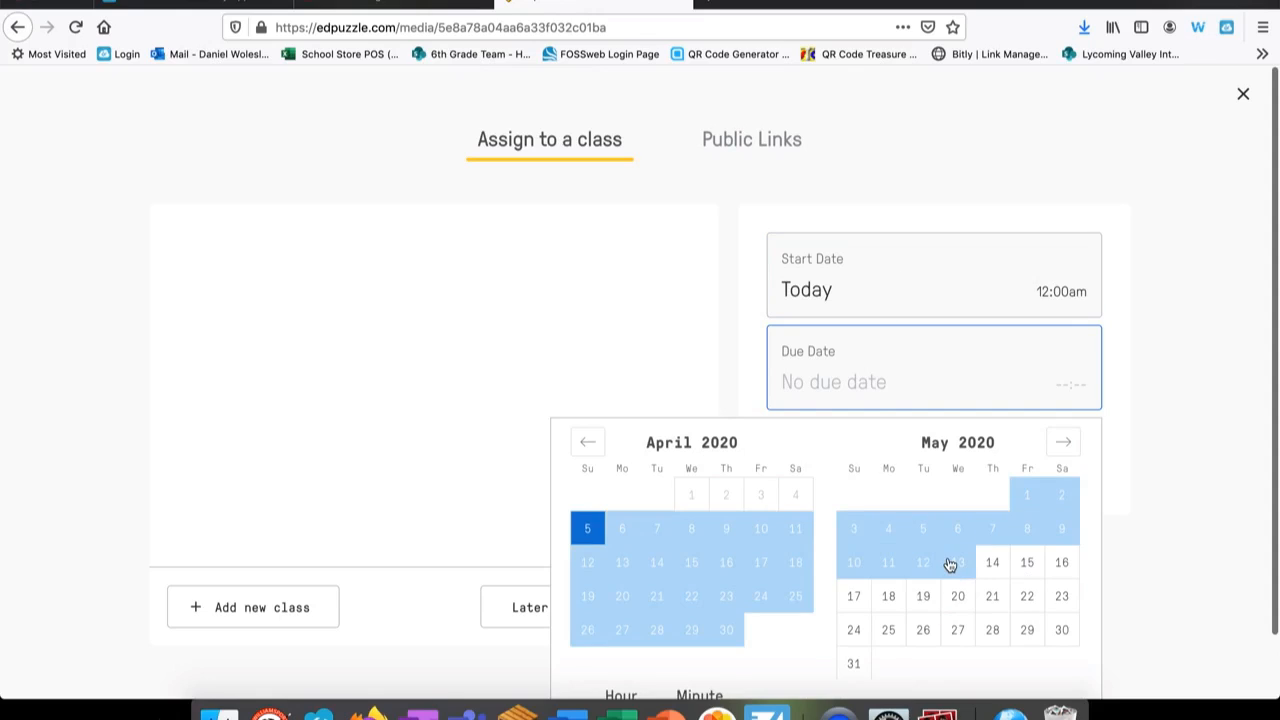
{"action": "left_click", "coordinate": [511, 280]}
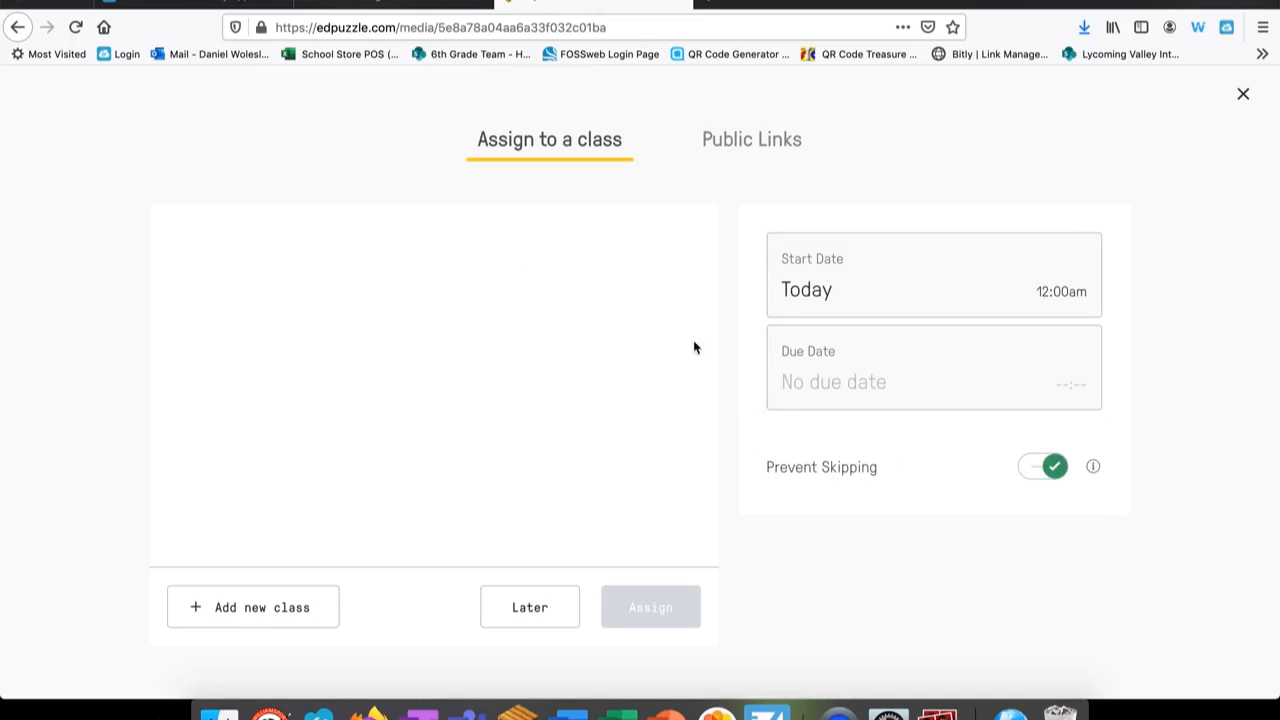
{"action": "left_click", "coordinate": [1045, 470]}
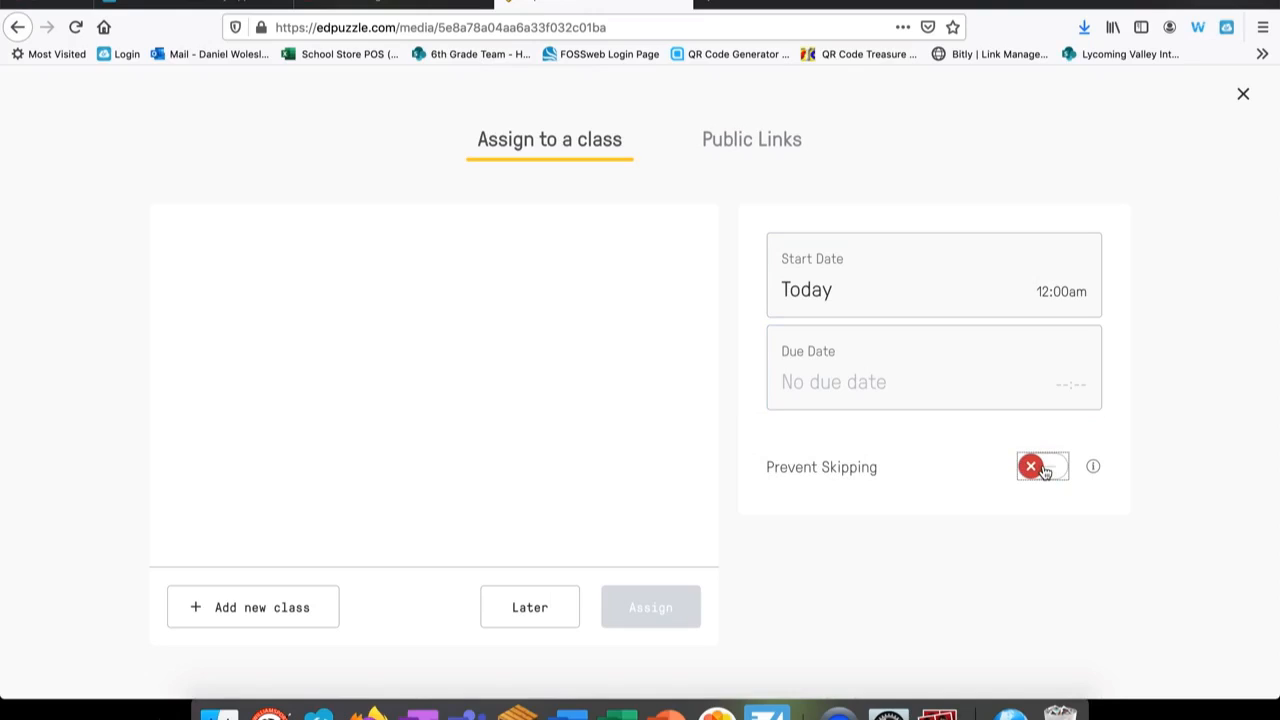
{"action": "left_click", "coordinate": [1045, 472]}
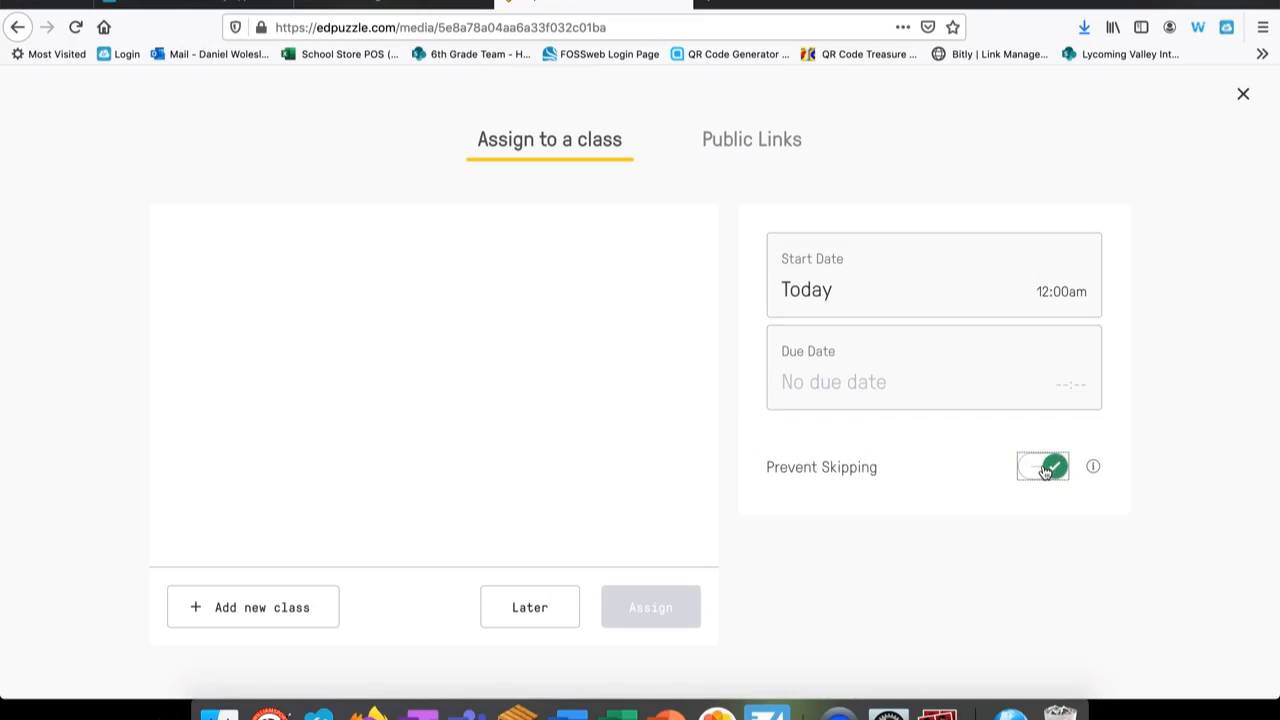
{"action": "left_click", "coordinate": [1045, 472]}
{"action": "left_click", "coordinate": [1045, 472]}
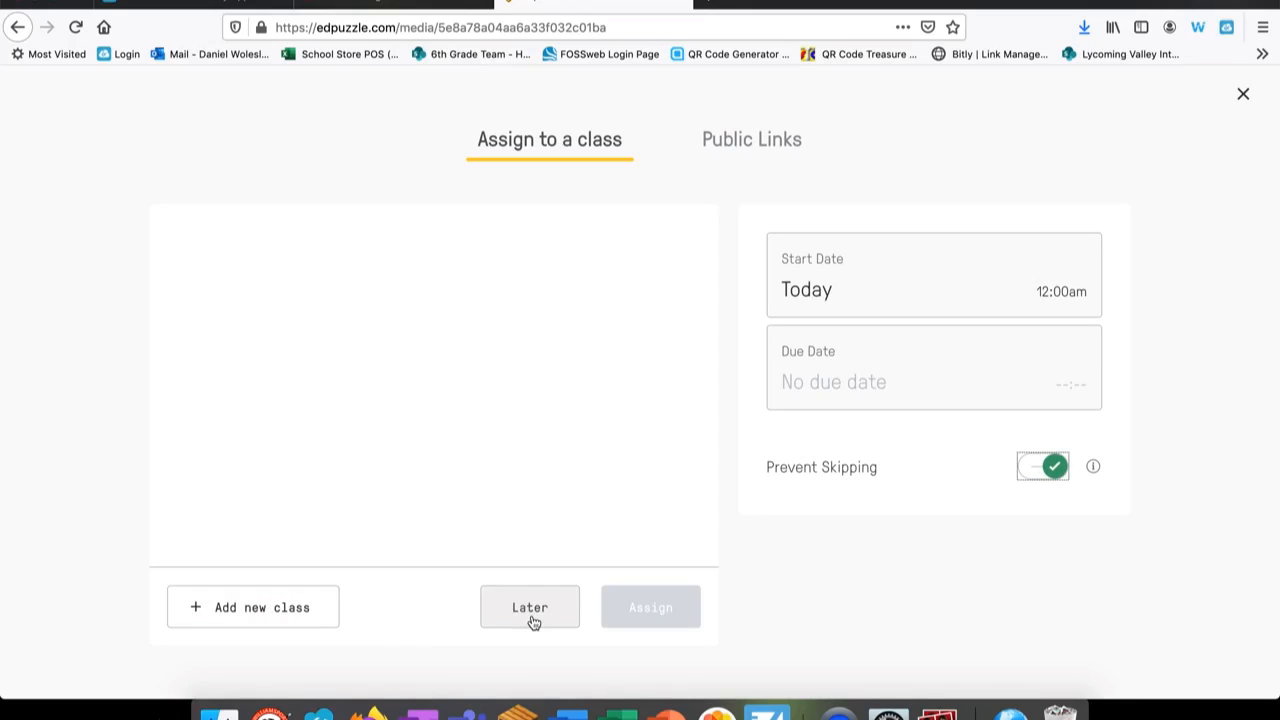
Copy the video's public link and post it in the General channel of the Digital Education Collaborat... team in Microsoft Teams.
{"action": "left_click", "coordinate": [764, 151]}
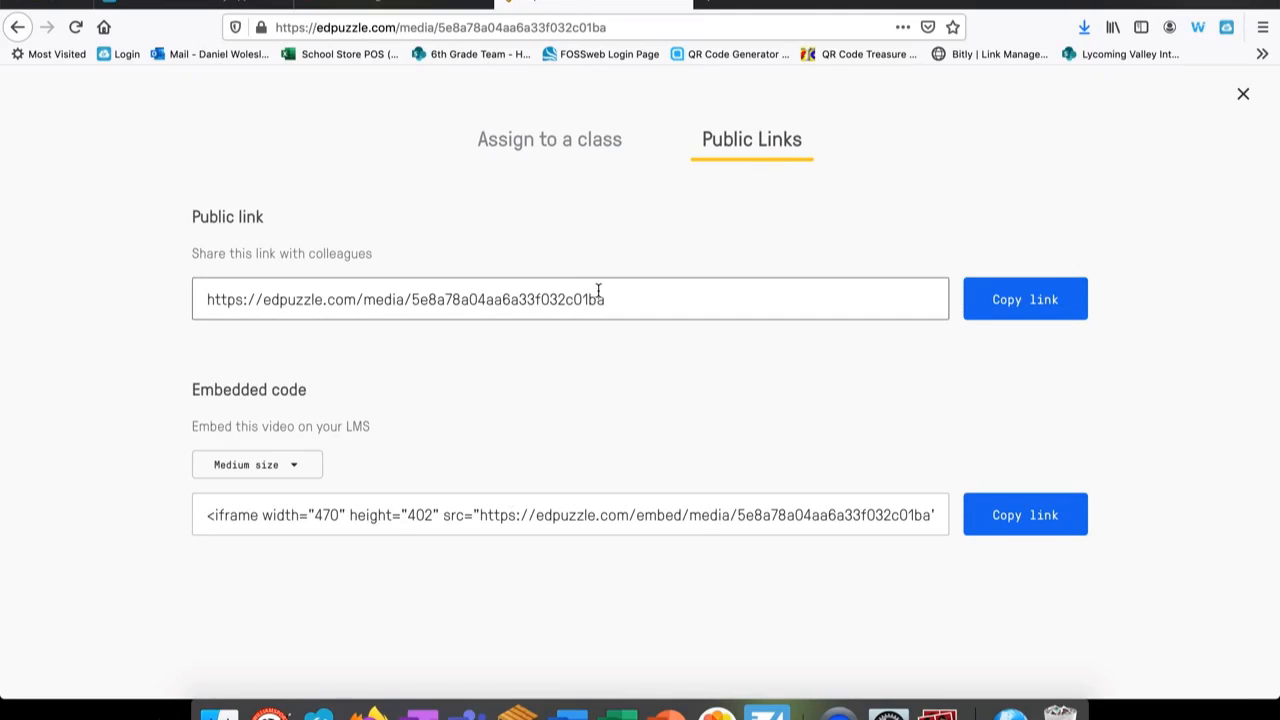
{"action": "left_click", "coordinate": [1010, 297]}
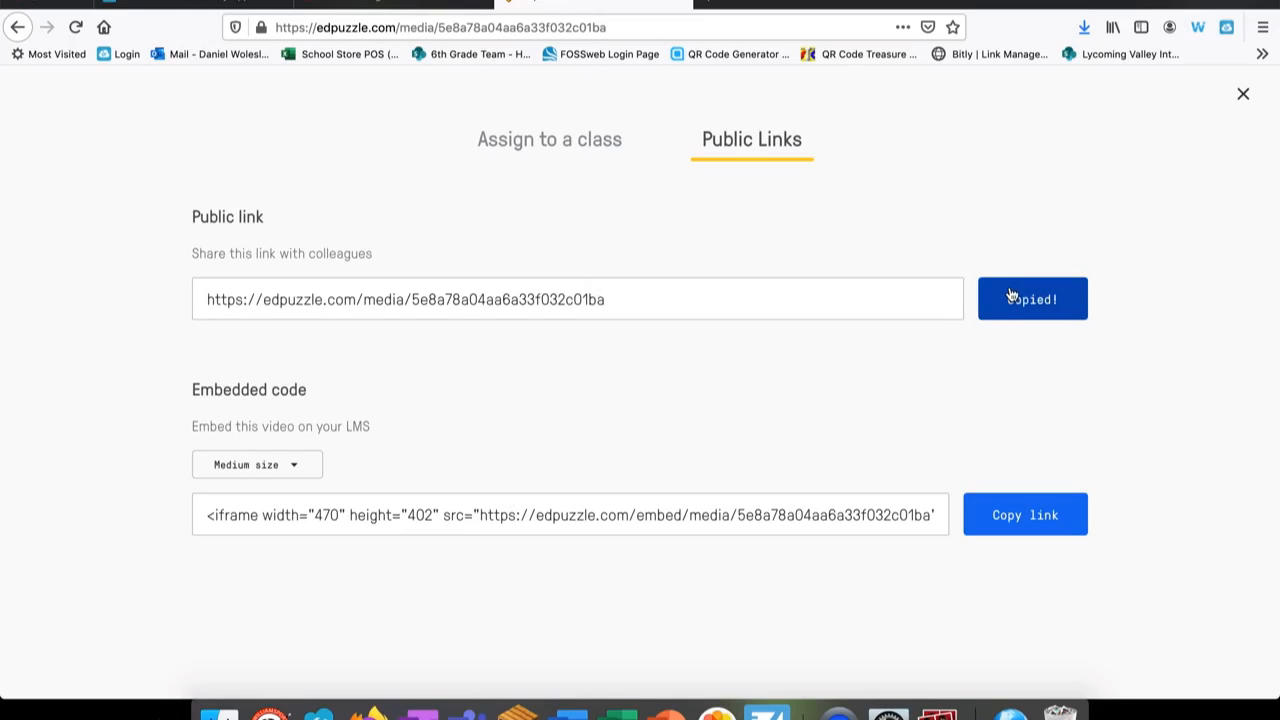
{"action": "left_click", "coordinate": [468, 712]}
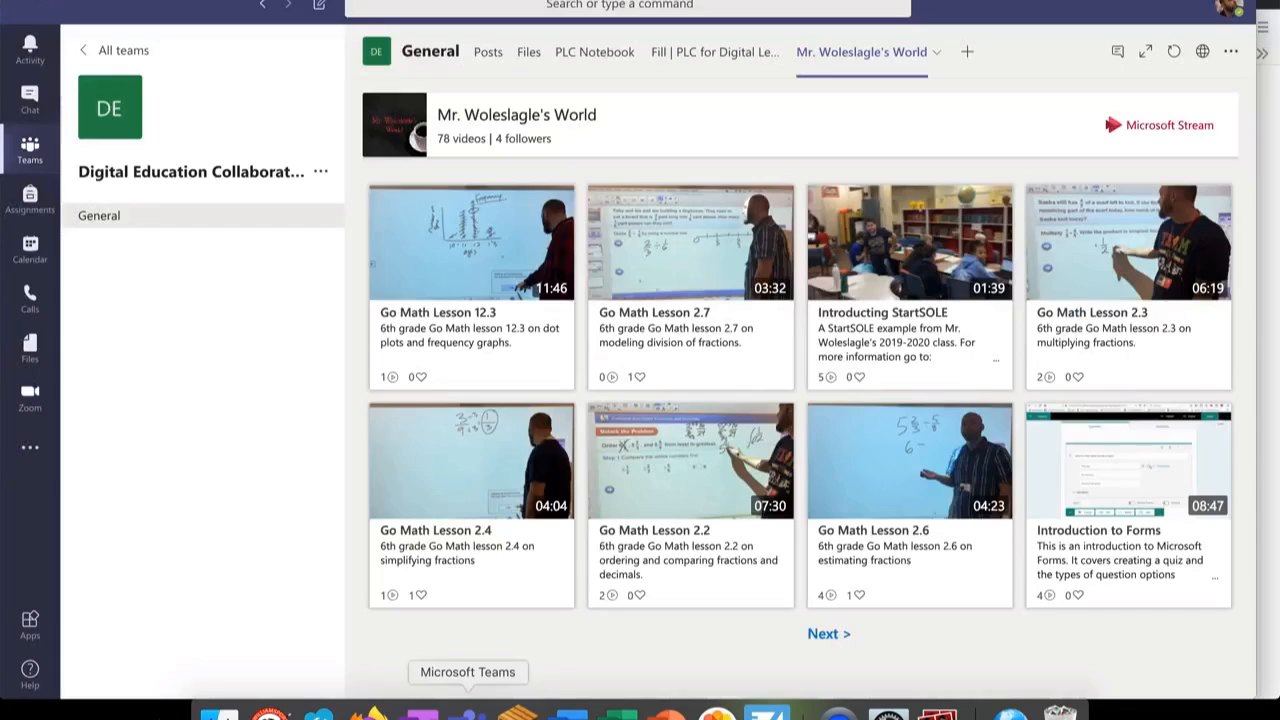
{"action": "left_click", "coordinate": [488, 57]}
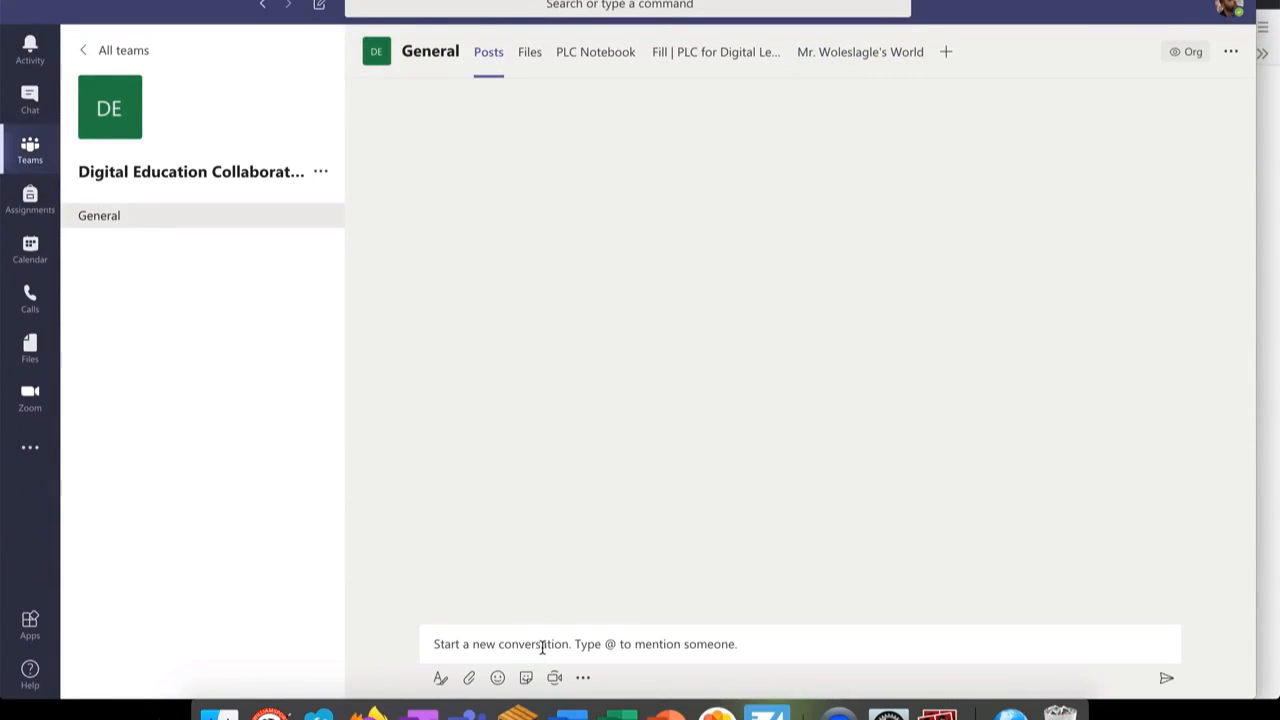
{"action": "left_click", "coordinate": [543, 645]}
{"action": "key", "text": "super+v"}
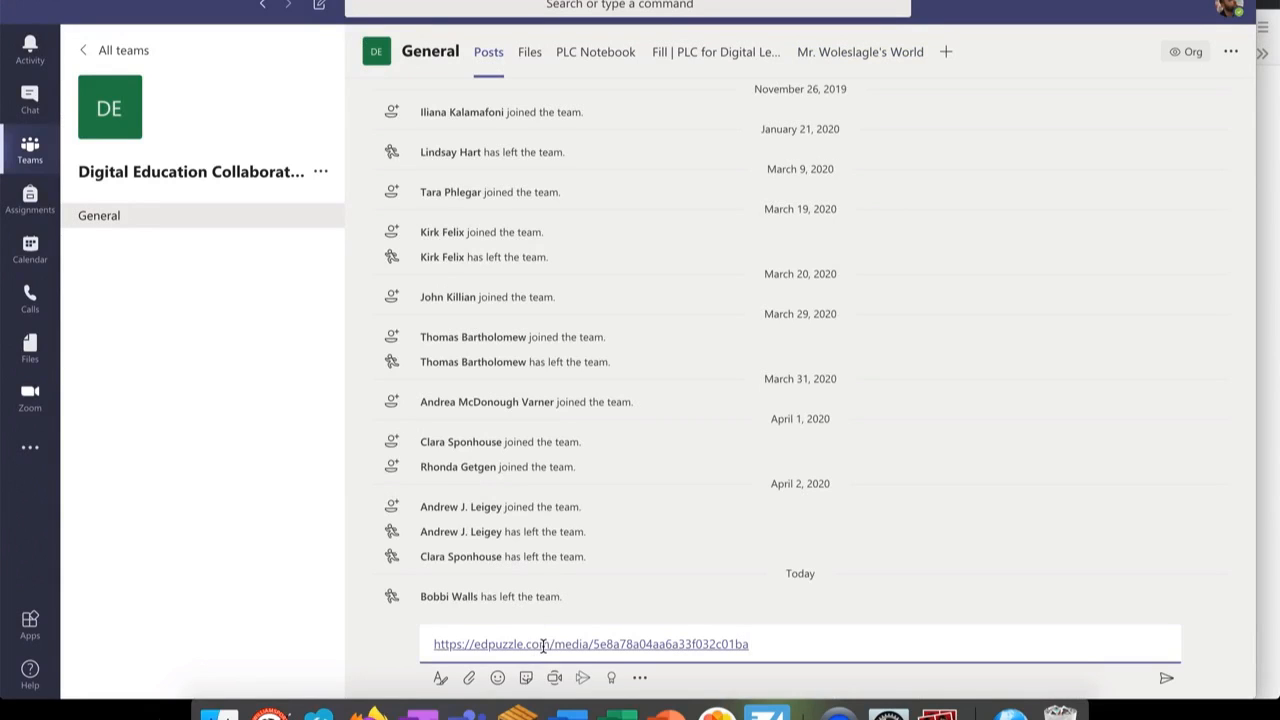
{"action": "key", "text": "Return"}
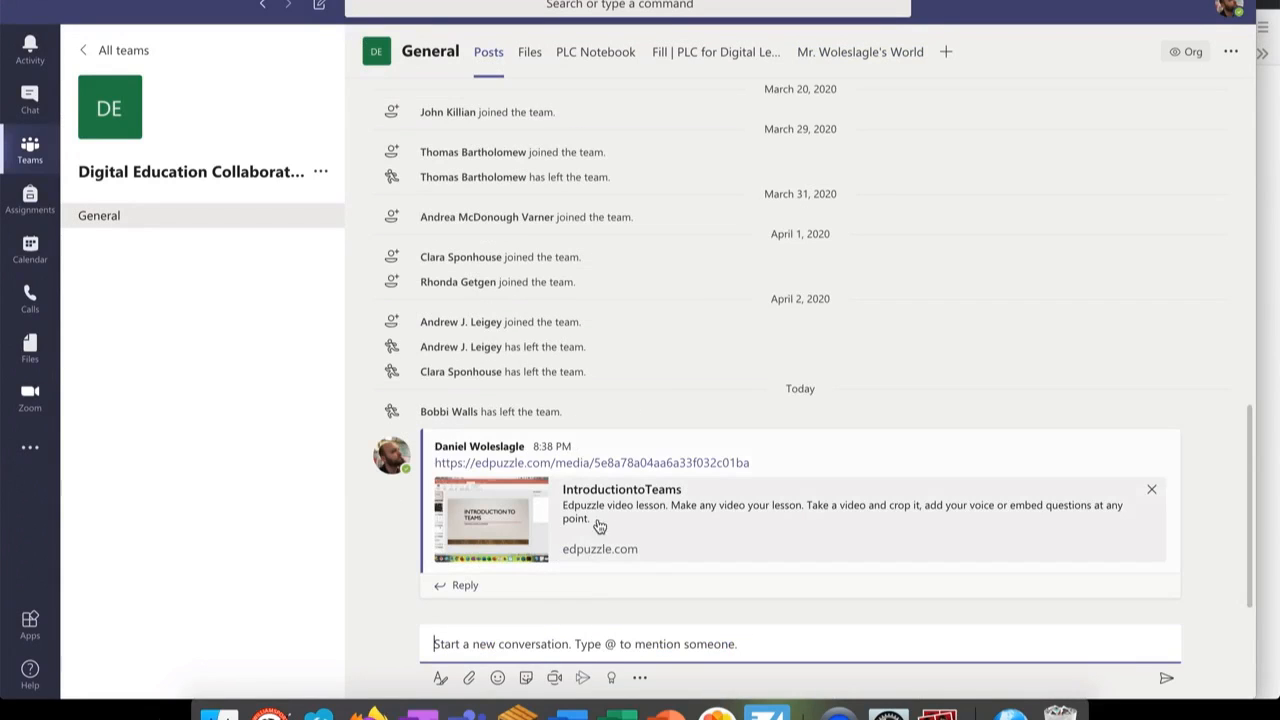
Open the posted Edpuzzle link from the Teams conversation and start playing the IntroductiontoTeams video.
{"action": "left_click", "coordinate": [638, 466]}
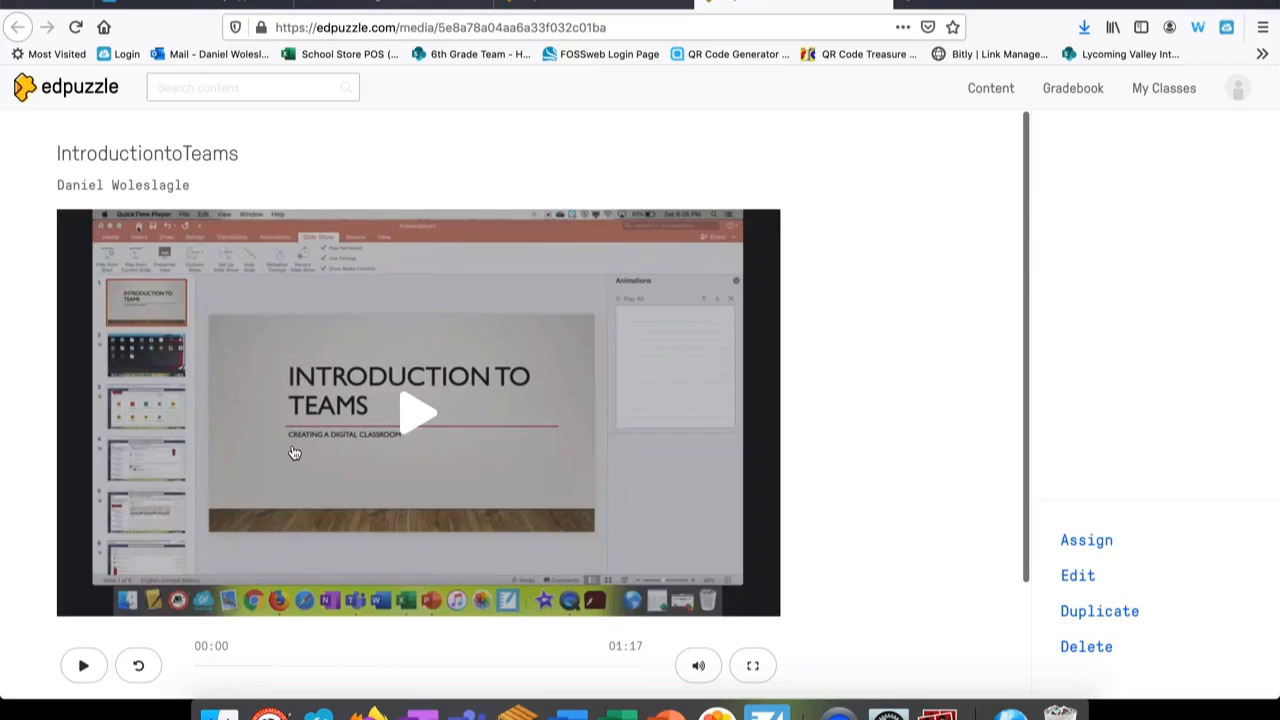
{"action": "scroll", "coordinate": [332, 590], "scroll_direction": "down", "scroll_amount": 2}
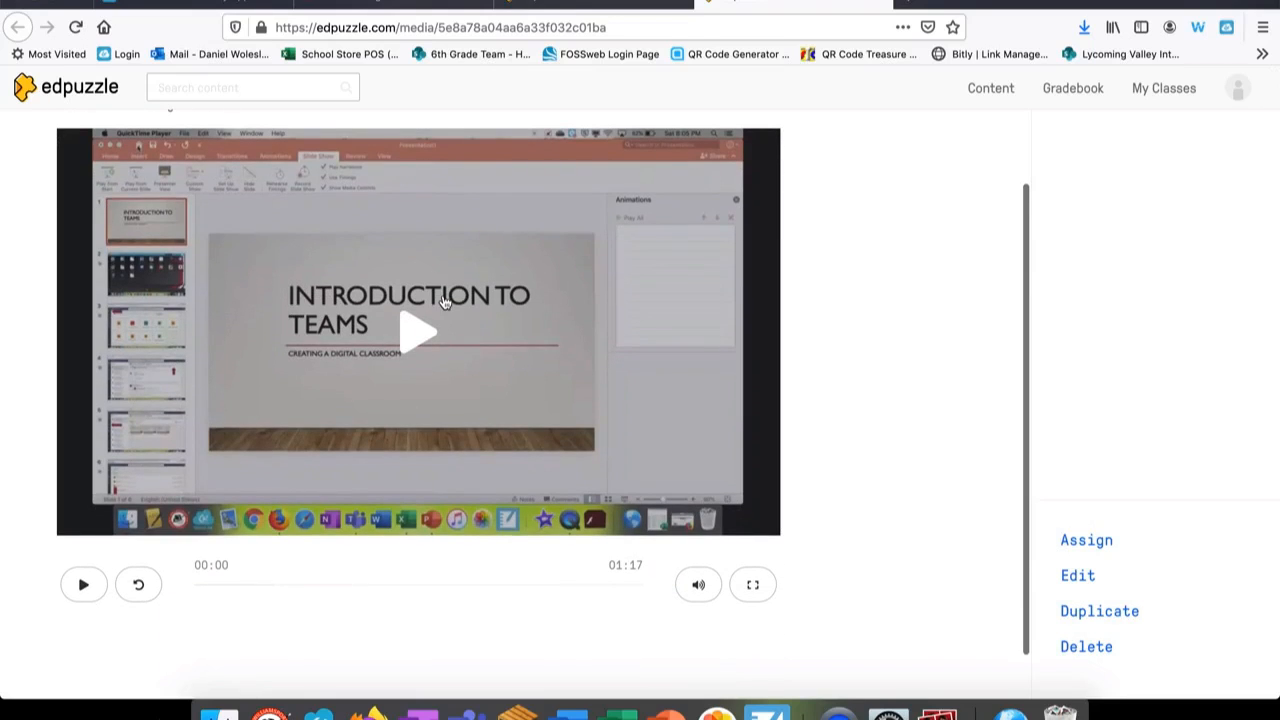
{"action": "left_click", "coordinate": [425, 332]}
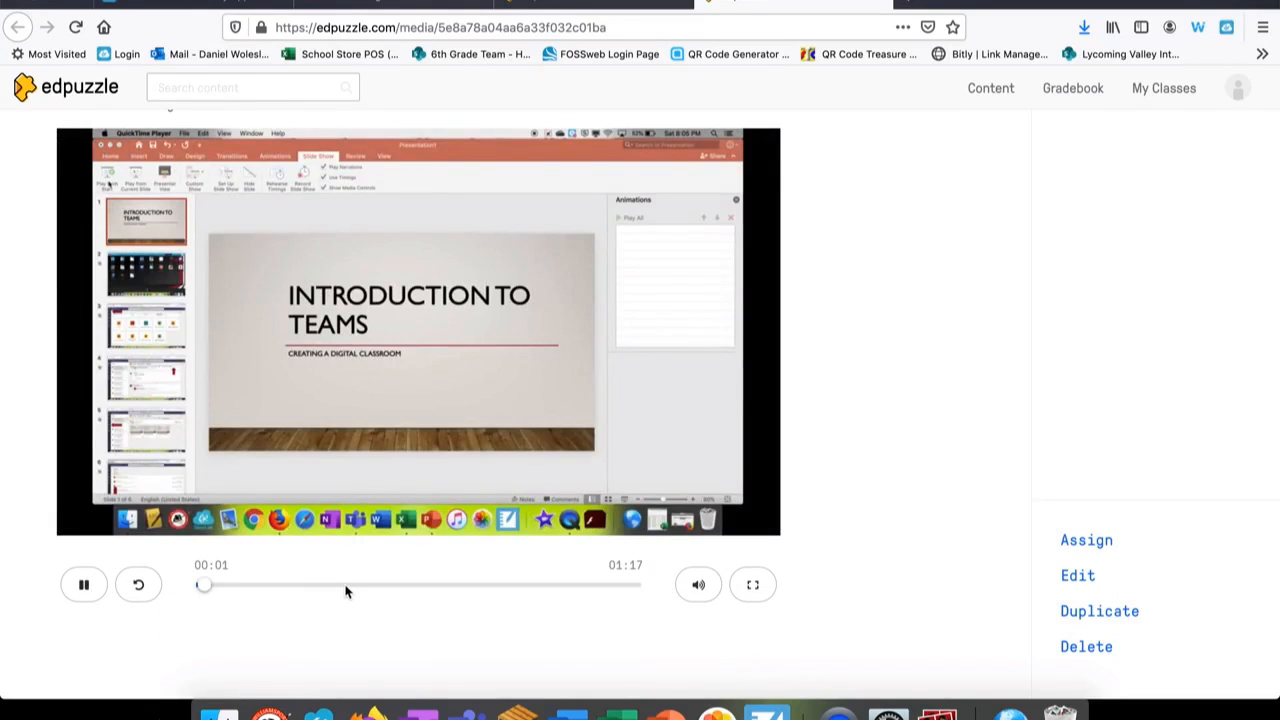